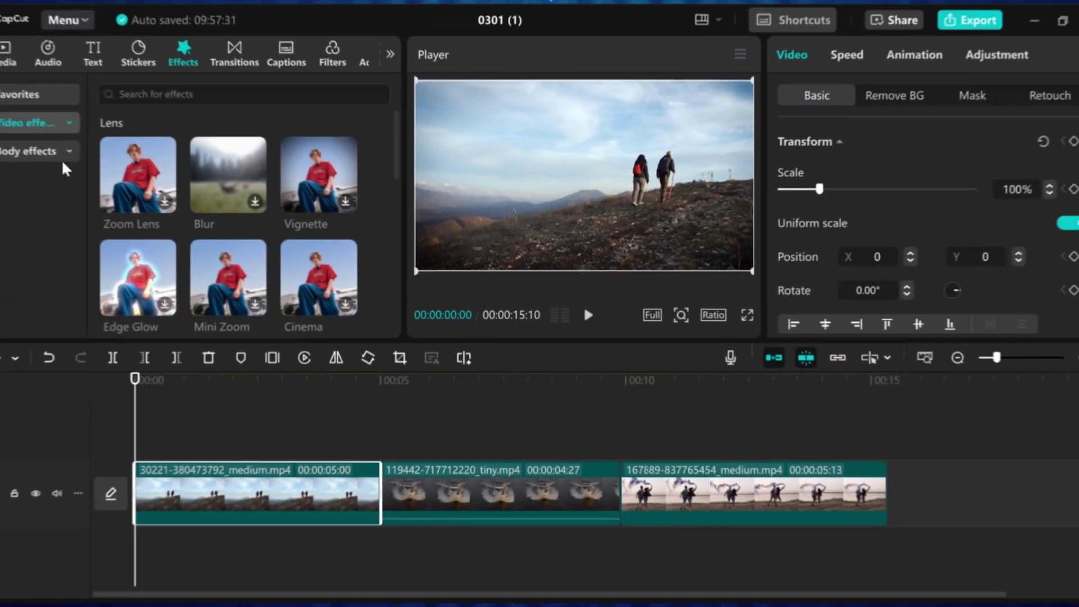
Browse the body effects categories, then try the Pull in and Woosh transitions on the three clips
{"action": "left_click", "coordinate": [59, 152]}
{"action": "left_click", "coordinate": [41, 213]}
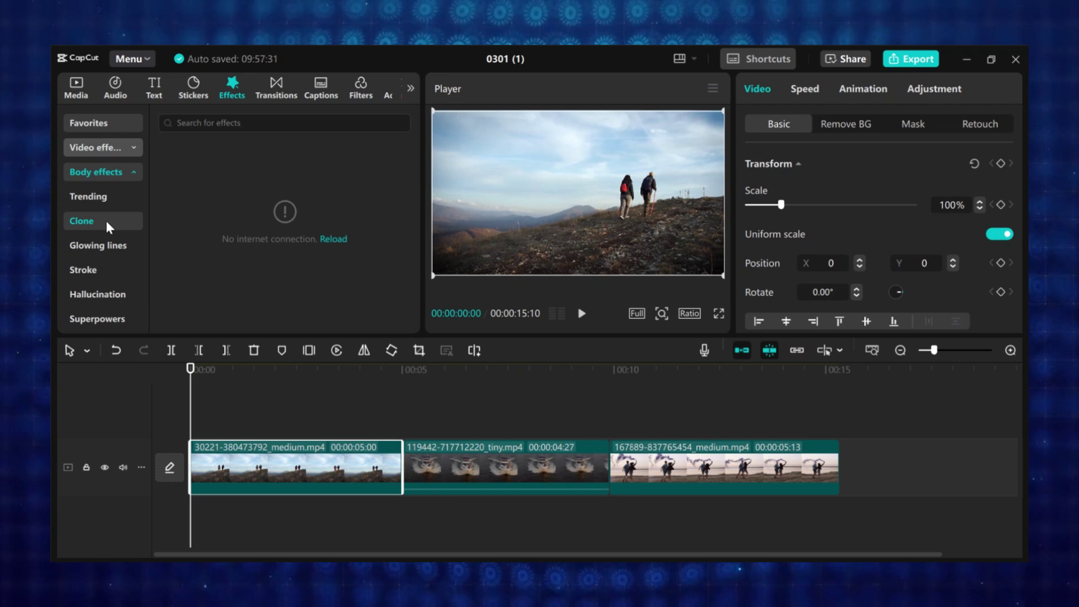
{"action": "left_click", "coordinate": [111, 195]}
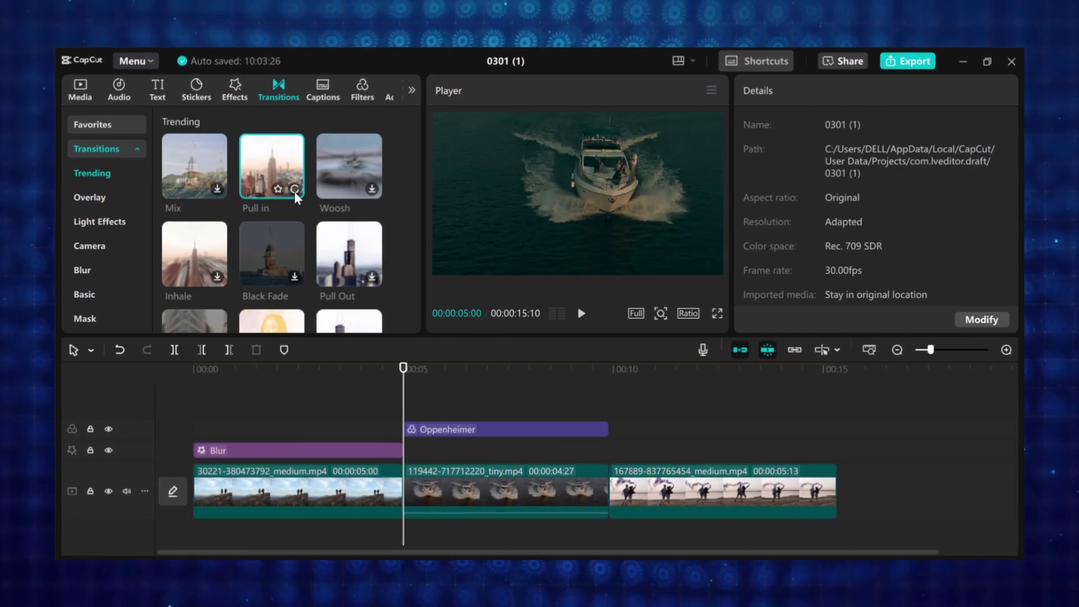
{"action": "left_click", "coordinate": [294, 189]}
{"action": "left_click_drag", "start_coordinate": [368, 179], "coordinate": [607, 483]}
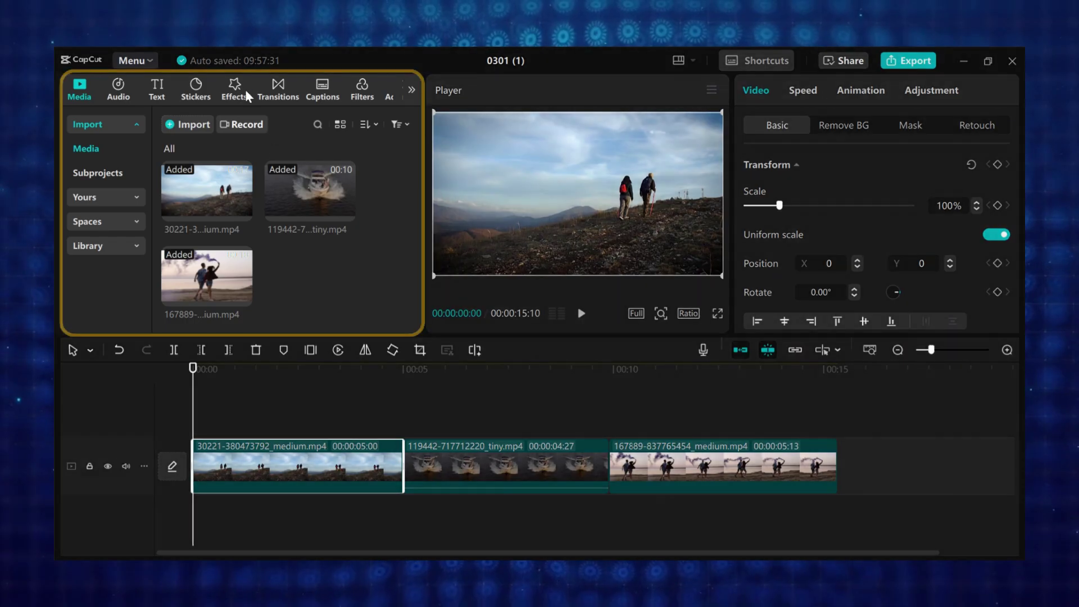
Browse the Video effects and Body effects categories, then try downloading the Oppenheimer filter
{"action": "left_click", "coordinate": [244, 87]}
{"action": "left_click", "coordinate": [135, 150]}
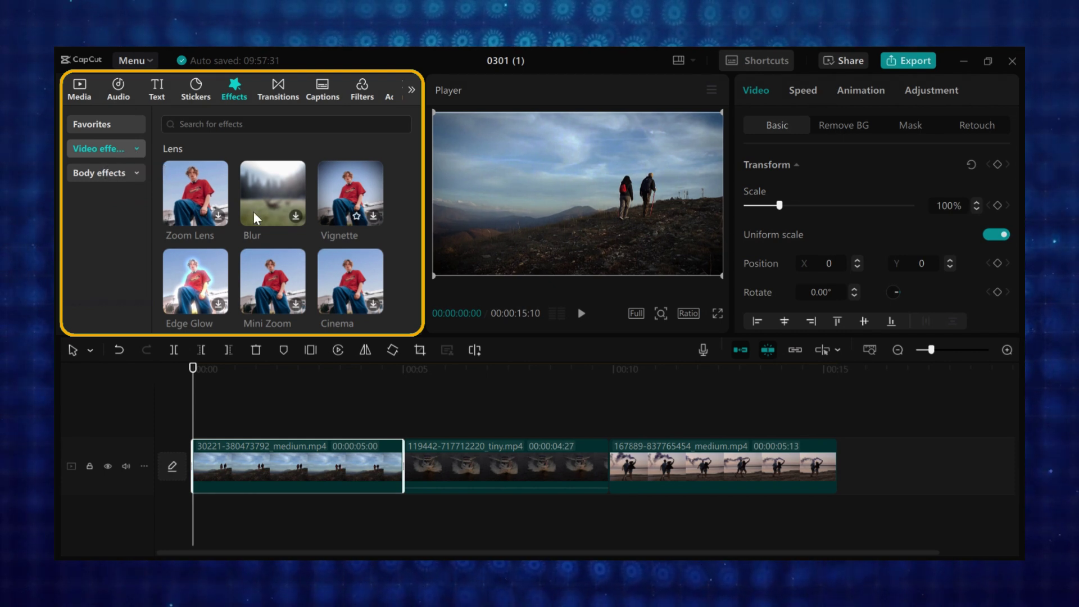
{"action": "scroll", "coordinate": [260, 261], "scroll_direction": "down", "scroll_amount": 5}
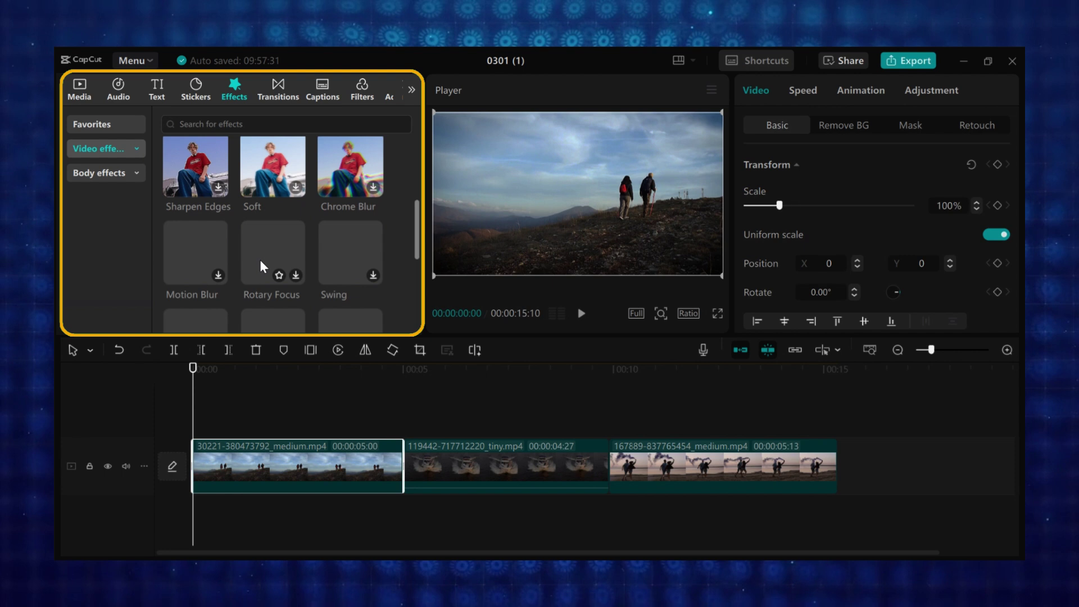
{"action": "scroll", "coordinate": [261, 255], "scroll_direction": "up", "scroll_amount": 5}
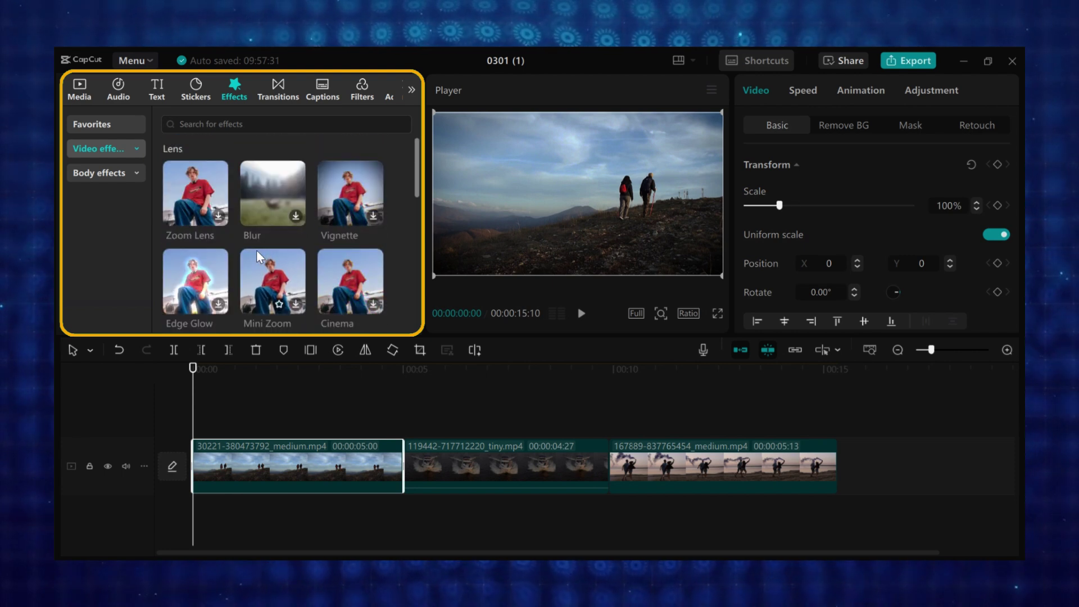
{"action": "left_click", "coordinate": [98, 173]}
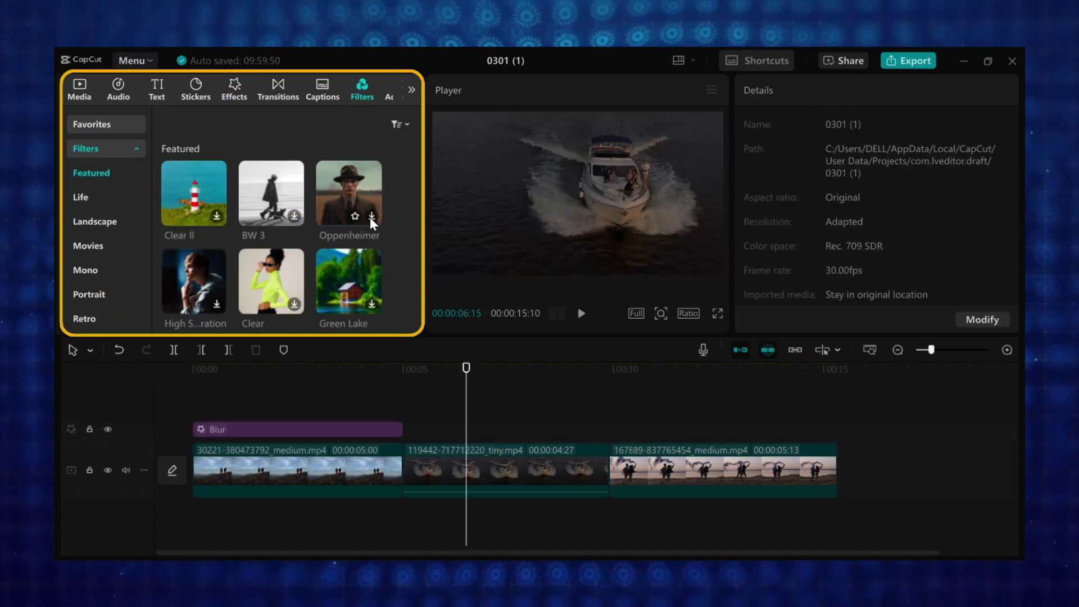
{"action": "left_click", "coordinate": [372, 217]}
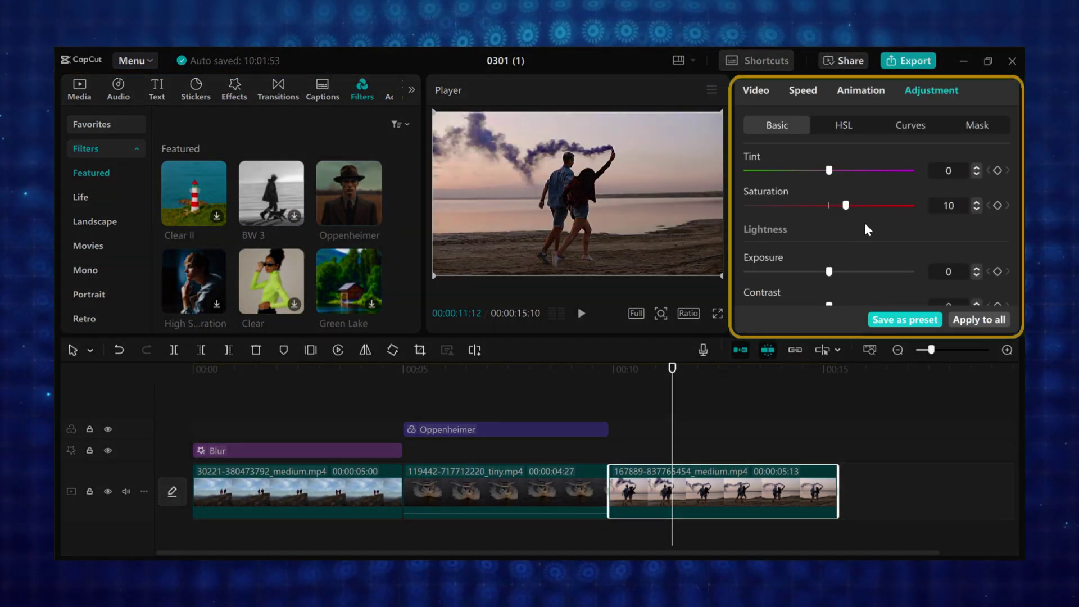
Experiment with the third clip's saturation, tint and exposure sliders
{"action": "left_click_drag", "start_coordinate": [864, 223], "coordinate": [859, 193]}
{"action": "left_click", "coordinate": [871, 172]}
{"action": "scroll", "coordinate": [815, 194], "scroll_direction": "up", "scroll_amount": 2}
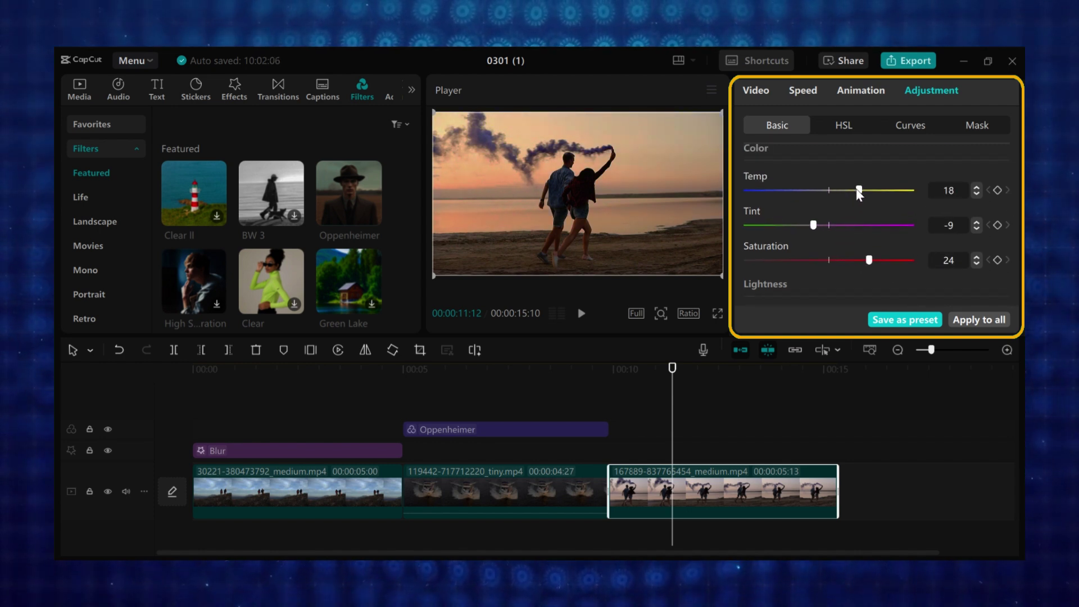
{"action": "scroll", "coordinate": [843, 242], "scroll_direction": "down", "scroll_amount": 2}
{"action": "scroll", "coordinate": [836, 227], "scroll_direction": "up", "scroll_amount": 2}
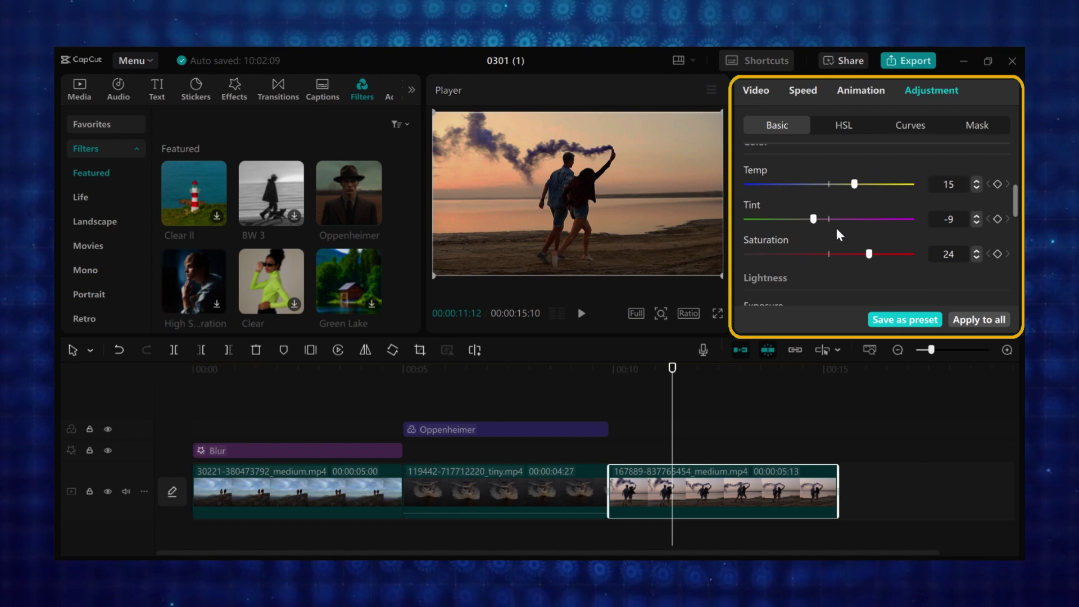
{"action": "scroll", "coordinate": [834, 223], "scroll_direction": "down", "scroll_amount": 4}
{"action": "mouse_move", "coordinate": [829, 192]}
{"action": "left_mouse_down"}
{"action": "mouse_move", "coordinate": [807, 196]}
{"action": "mouse_move", "coordinate": [829, 193]}
{"action": "left_mouse_up"}
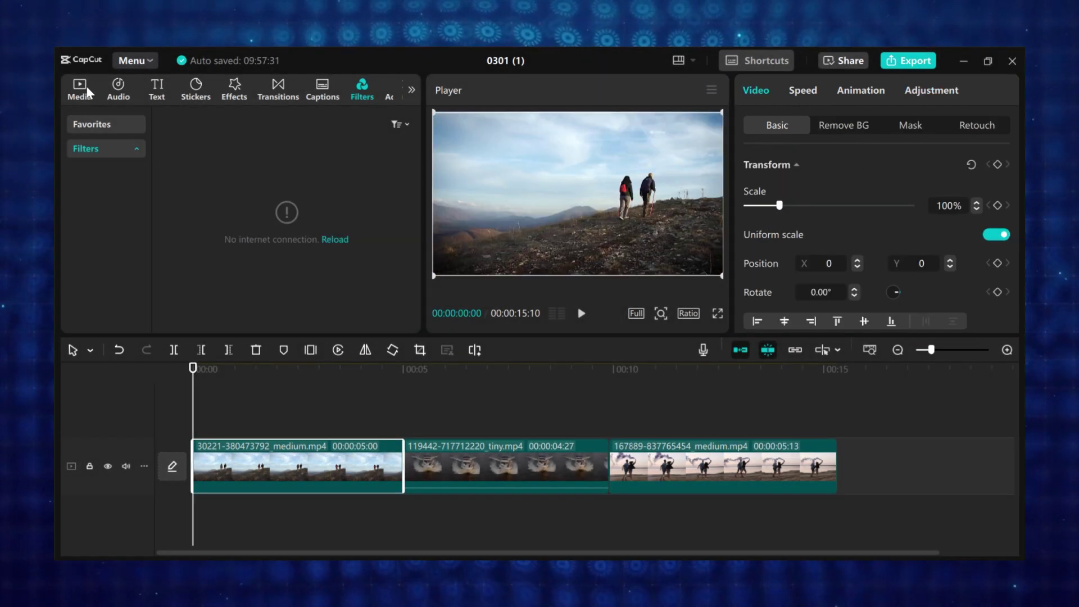
Find and download the Blur effect under Video effects > Lens
{"action": "left_click", "coordinate": [89, 92]}
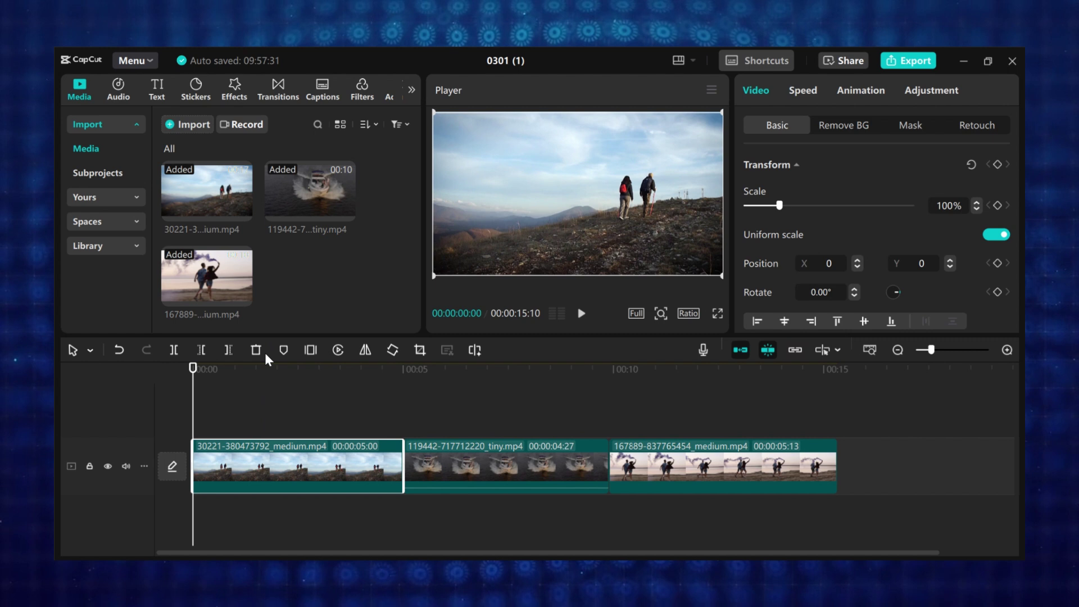
{"action": "left_click", "coordinate": [239, 84]}
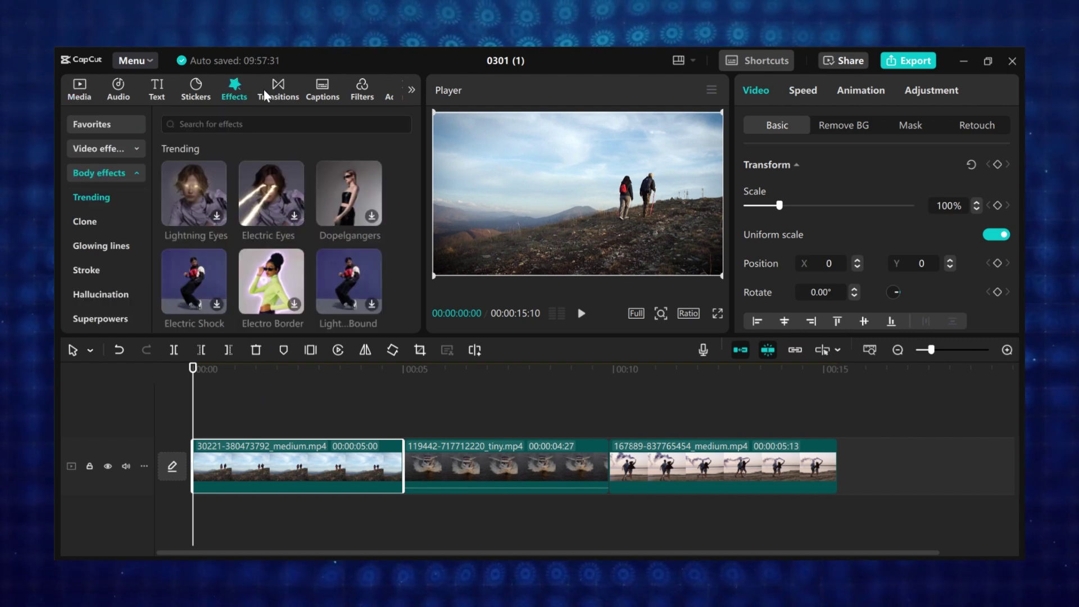
{"action": "left_click", "coordinate": [129, 171]}
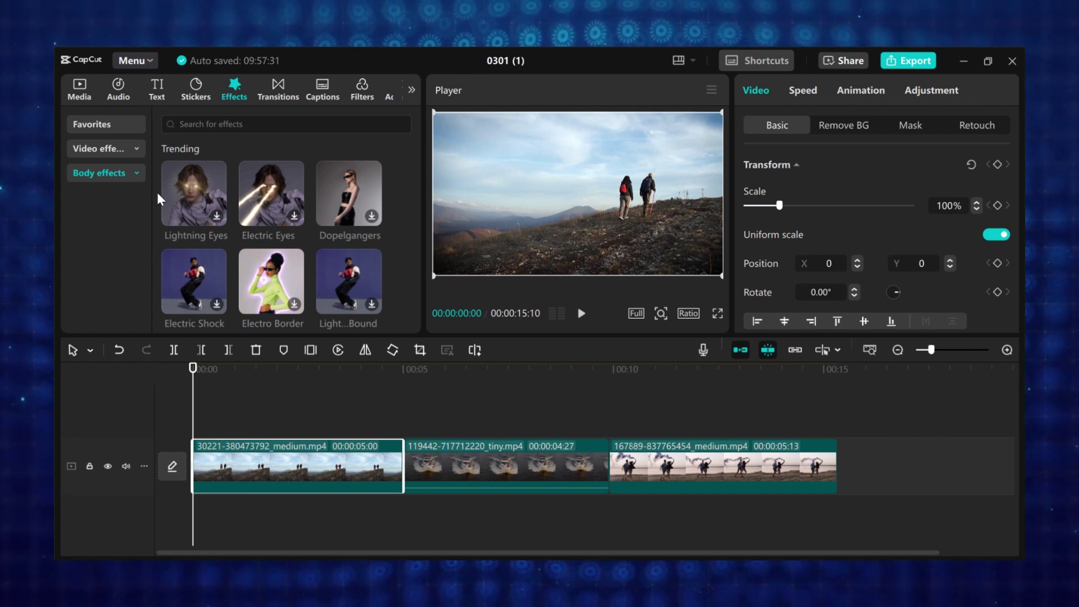
{"action": "left_click", "coordinate": [129, 149]}
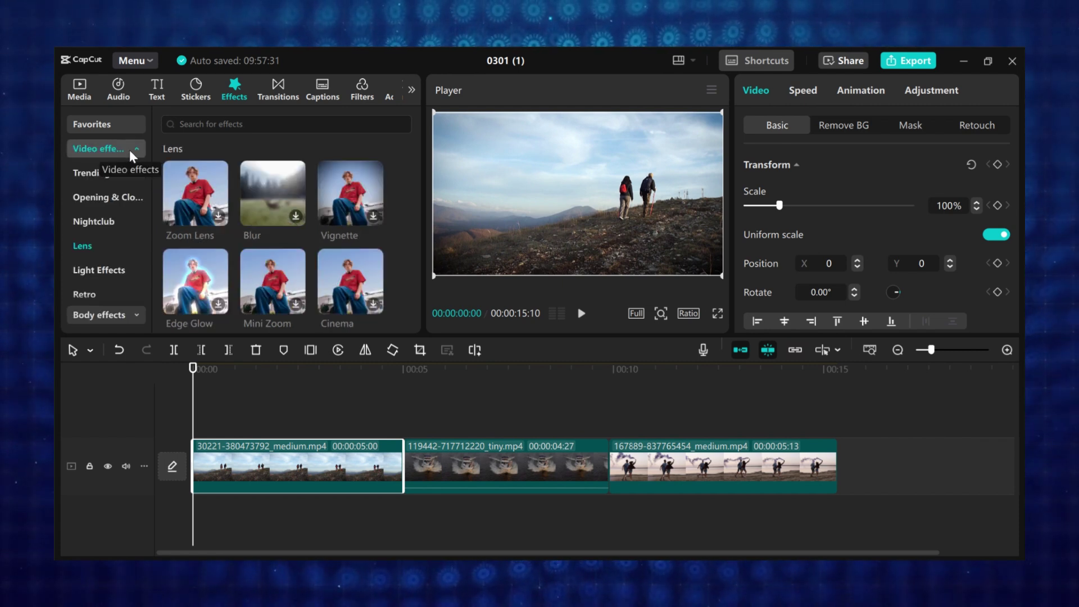
{"action": "left_click", "coordinate": [298, 217]}
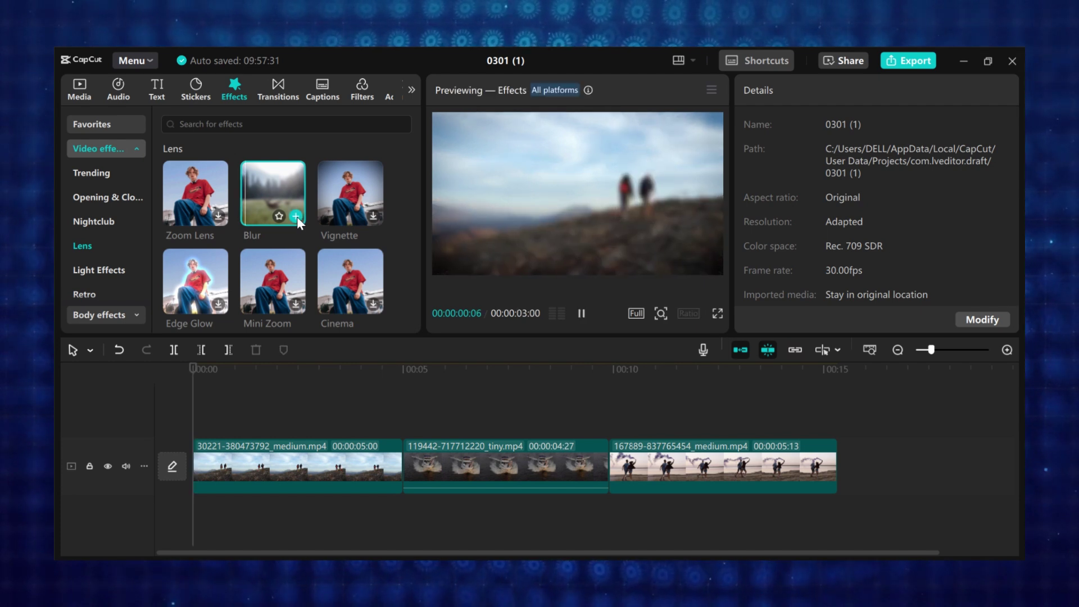
Place Blur over the first clip from 0 to 5 s and set its strength to 71
{"action": "left_click_drag", "start_coordinate": [281, 184], "coordinate": [258, 426]}
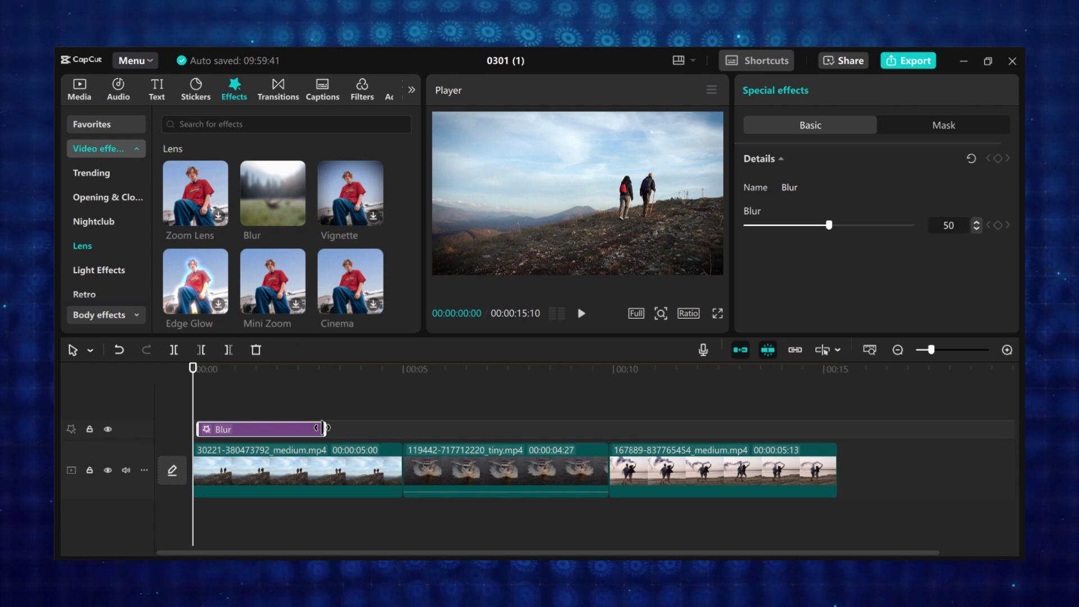
{"action": "left_click_drag", "start_coordinate": [324, 430], "coordinate": [402, 430]}
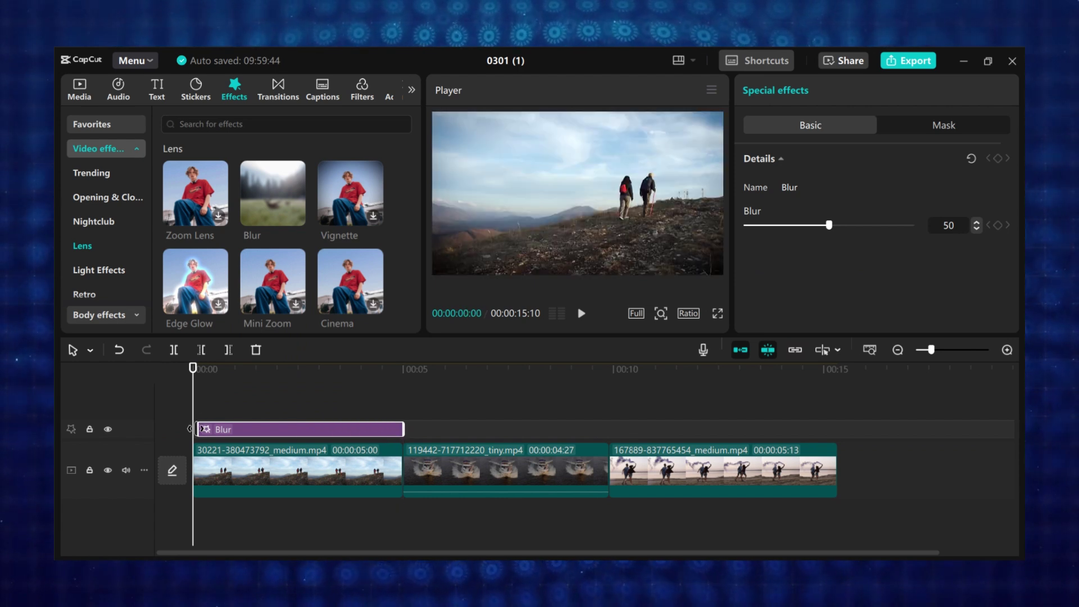
{"action": "left_click_drag", "start_coordinate": [197, 429], "coordinate": [173, 438]}
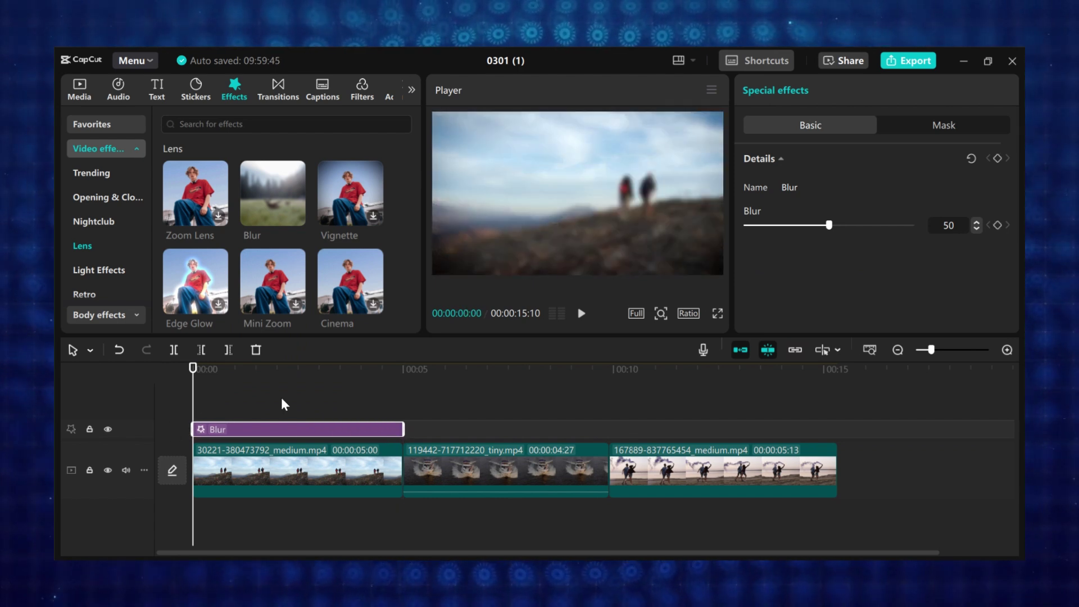
{"action": "left_click_drag", "start_coordinate": [849, 226], "coordinate": [869, 232]}
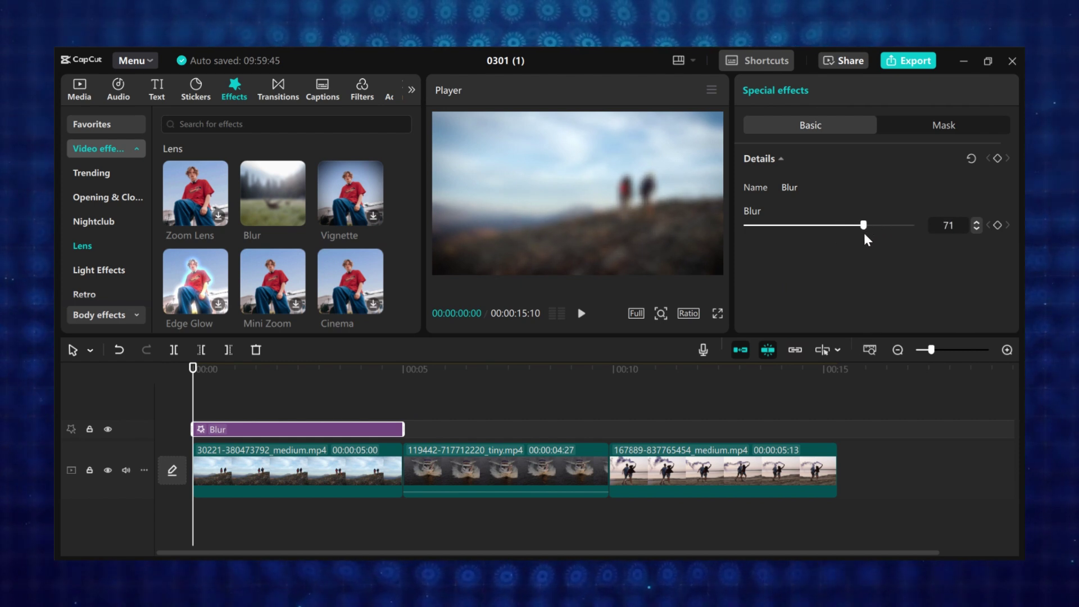
Add the Oppenheimer filter from 5 s, stretching it to the second clip's end
{"action": "left_click", "coordinate": [466, 391]}
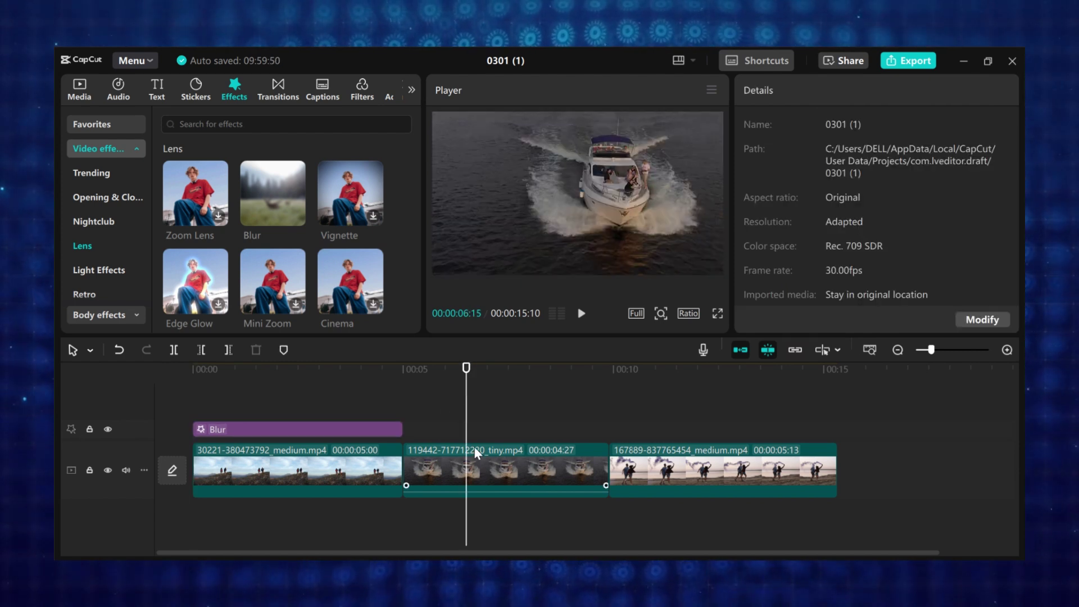
{"action": "left_click", "coordinate": [360, 92]}
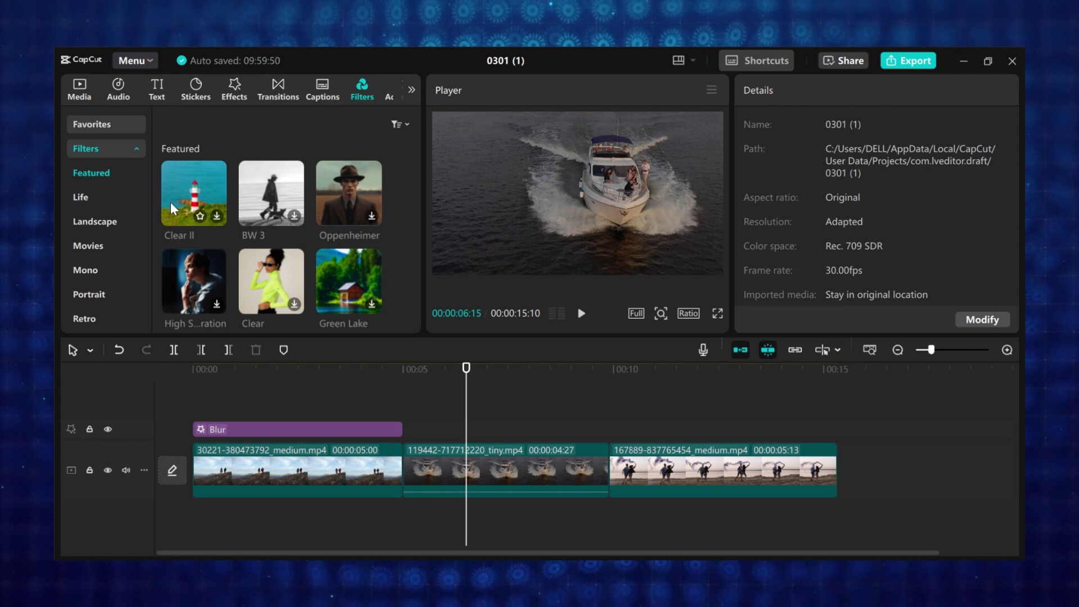
{"action": "left_click", "coordinate": [372, 216]}
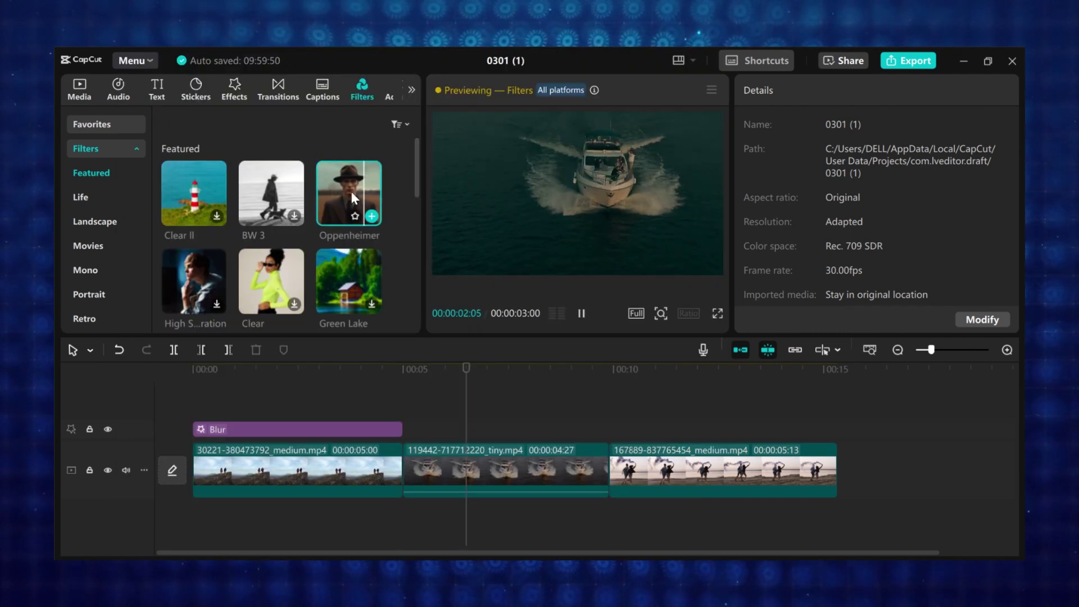
{"action": "left_click_drag", "start_coordinate": [351, 192], "coordinate": [403, 427]}
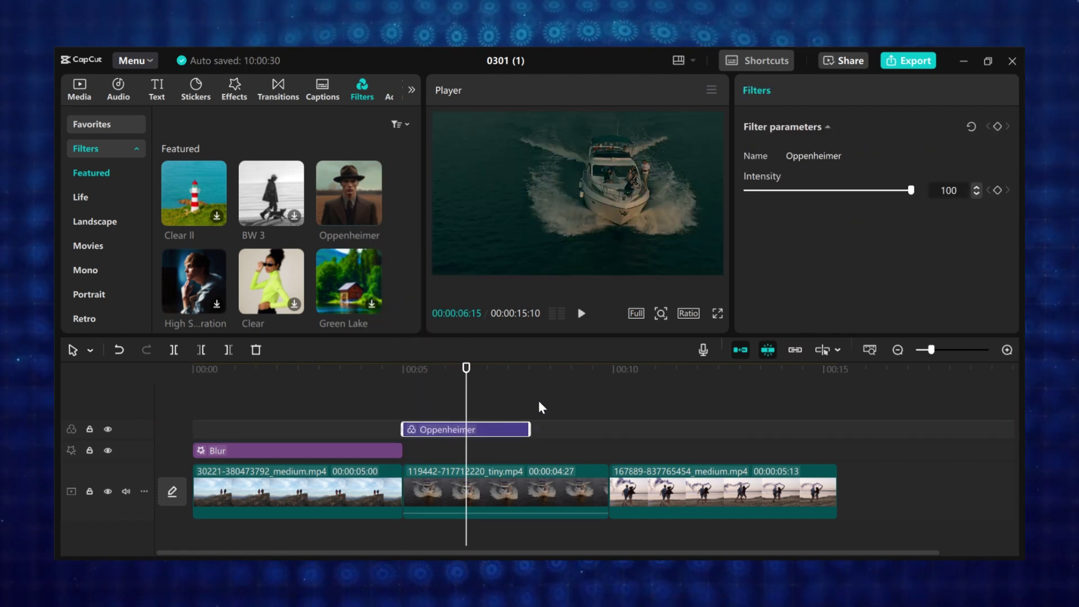
{"action": "left_click_drag", "start_coordinate": [529, 425], "coordinate": [604, 425]}
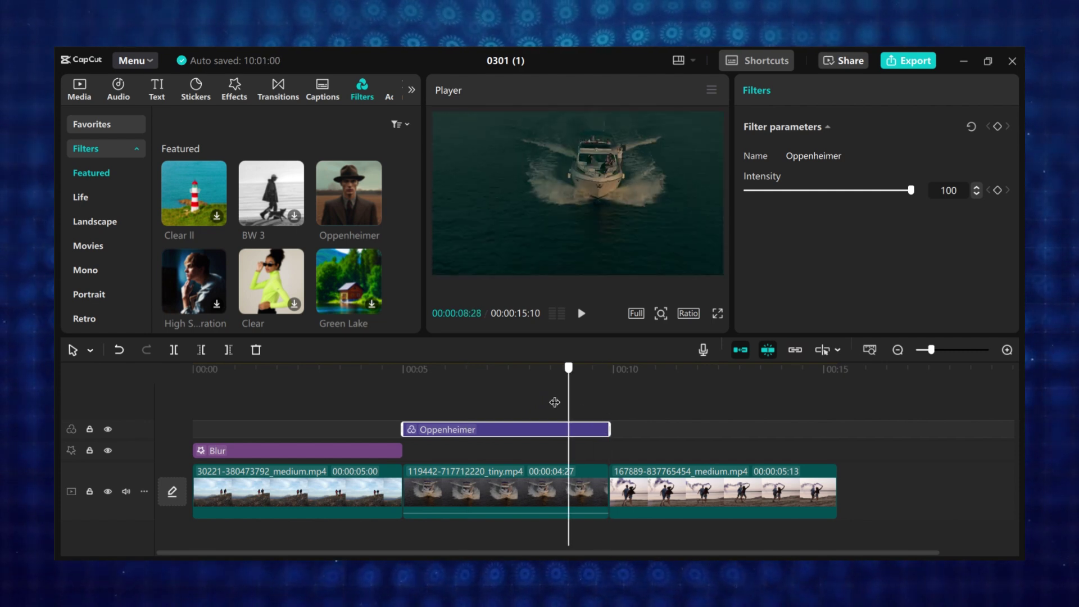
{"action": "left_click", "coordinate": [553, 369]}
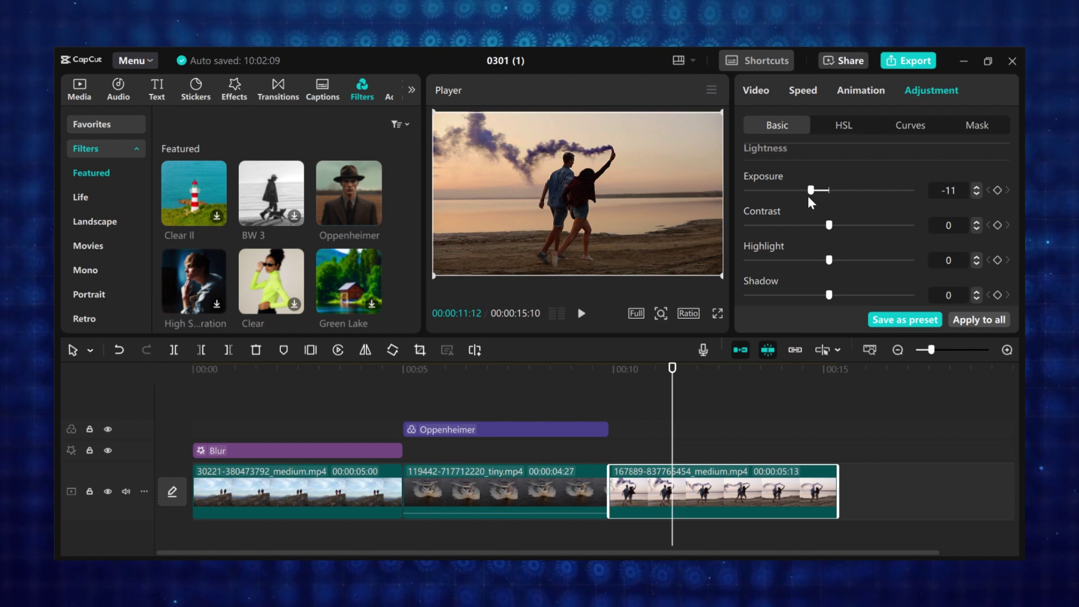
Give clip three Exposure 7 and Contrast -10, and add an adjusted Custom adjustment layer above it
{"action": "left_click_drag", "start_coordinate": [829, 225], "coordinate": [844, 194]}
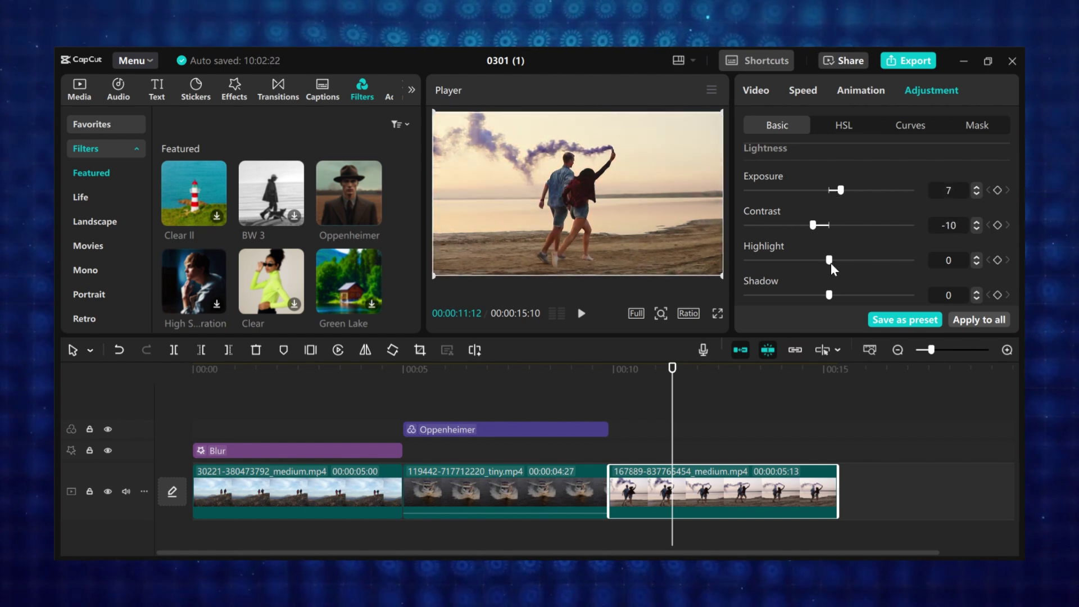
{"action": "left_click_drag", "start_coordinate": [829, 260], "coordinate": [846, 264]}
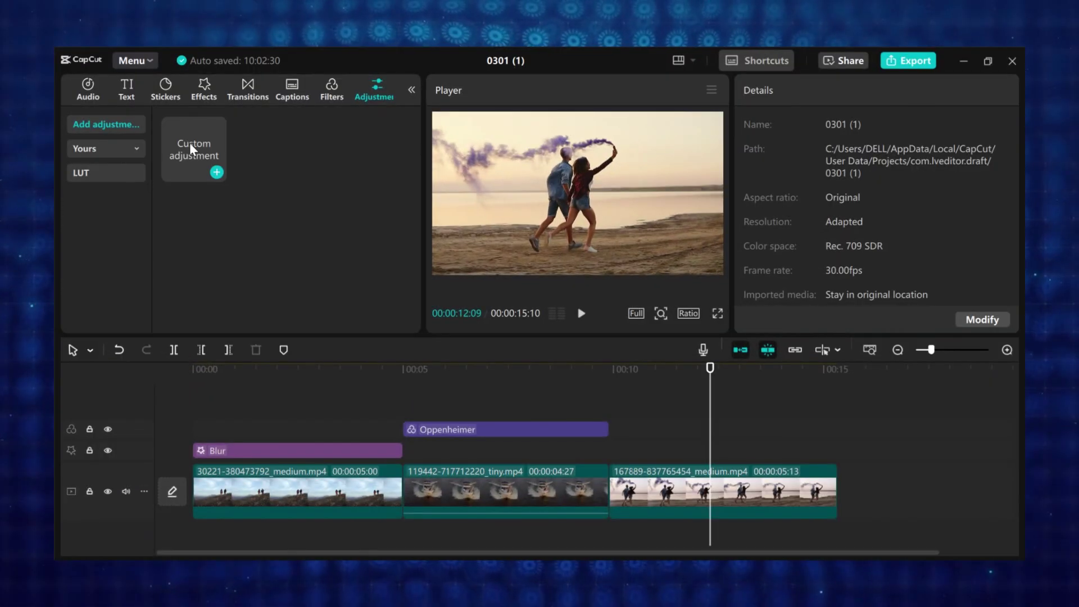
{"action": "left_click_drag", "start_coordinate": [190, 143], "coordinate": [710, 454]}
{"action": "left_click", "coordinate": [761, 453]}
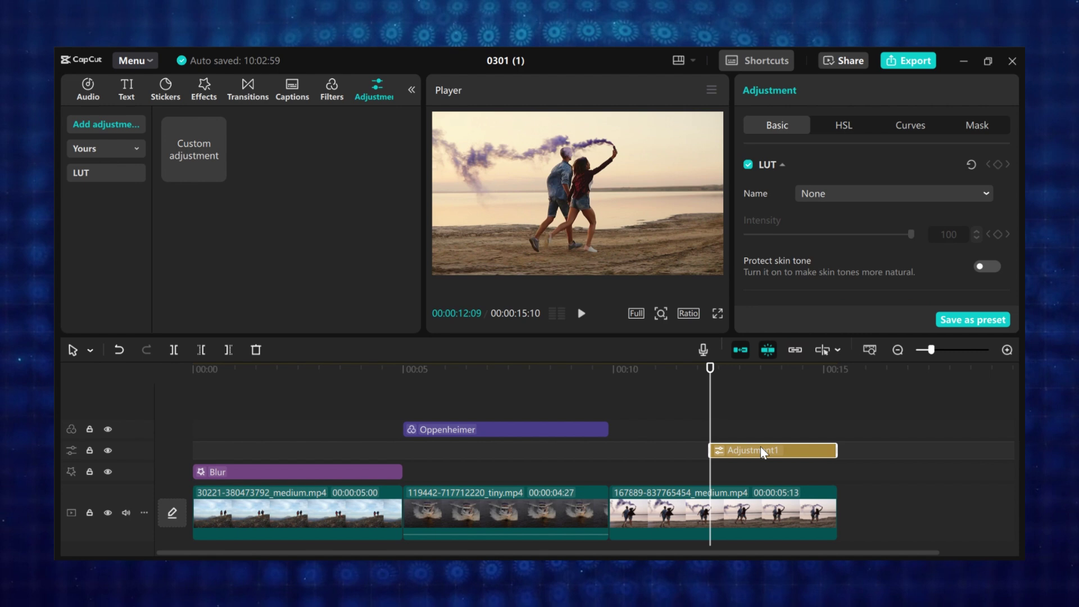
{"action": "scroll", "coordinate": [864, 228], "scroll_direction": "down", "scroll_amount": 5}
{"action": "left_click_drag", "start_coordinate": [829, 235], "coordinate": [845, 237]}
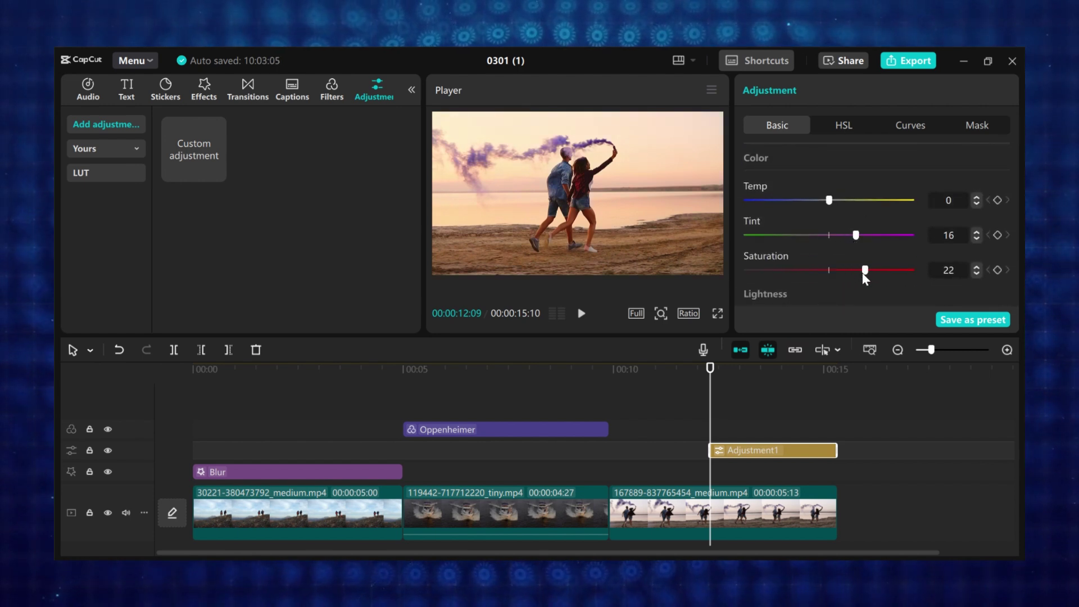
{"action": "scroll", "coordinate": [846, 283], "scroll_direction": "down", "scroll_amount": 3}
{"action": "left_click_drag", "start_coordinate": [829, 235], "coordinate": [816, 275]}
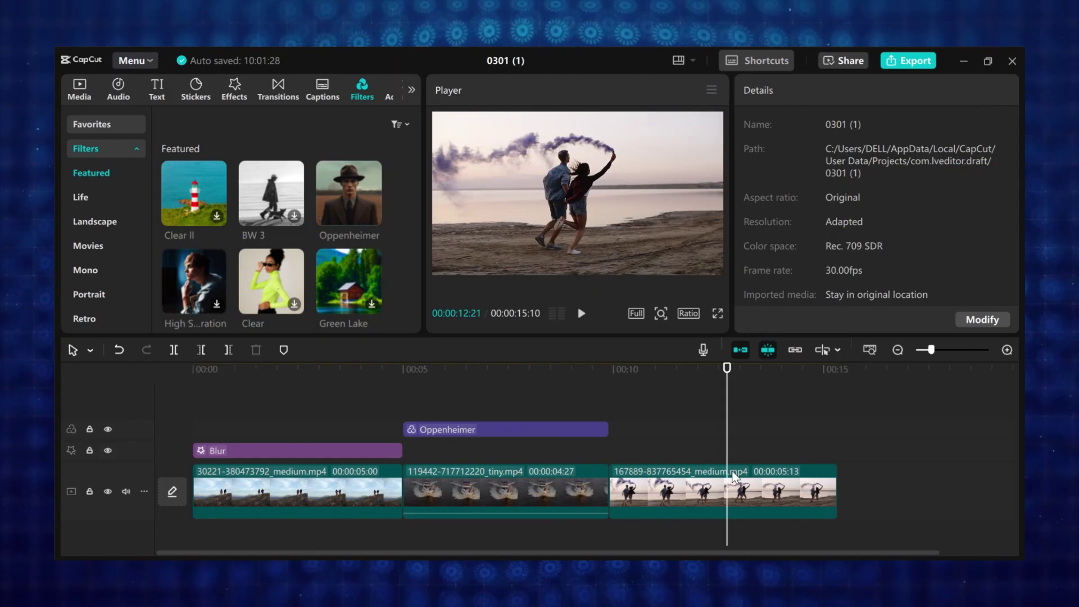
{"action": "left_click", "coordinate": [725, 466]}
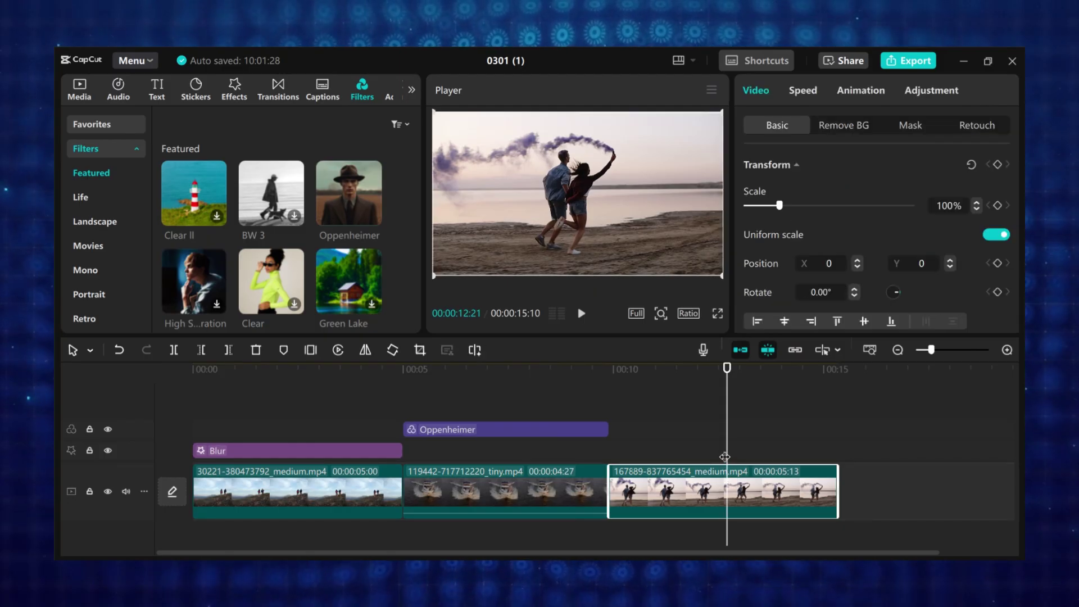
Raise the third clip's Saturation to 26, keeping Exposure 7 and Contrast -10
{"action": "left_click_drag", "start_coordinate": [725, 455], "coordinate": [672, 455]}
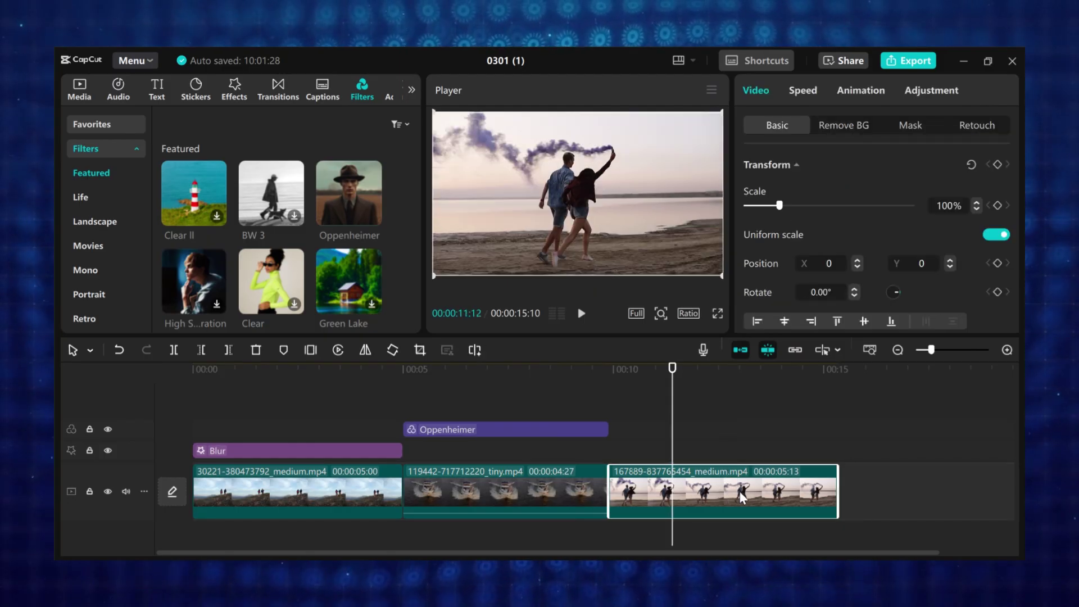
{"action": "left_click", "coordinate": [922, 91]}
{"action": "left_click_drag", "start_coordinate": [830, 206], "coordinate": [869, 206]}
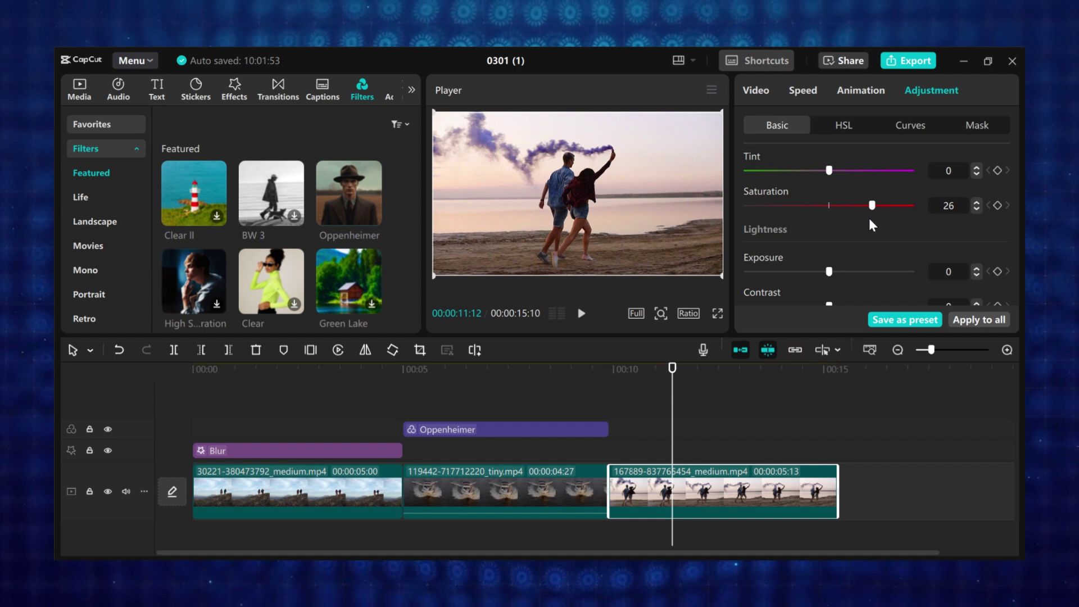
{"action": "left_click_drag", "start_coordinate": [829, 171], "coordinate": [838, 194]}
{"action": "scroll", "coordinate": [811, 191], "scroll_direction": "up", "scroll_amount": 2}
{"action": "scroll", "coordinate": [843, 242], "scroll_direction": "down", "scroll_amount": 3}
{"action": "scroll", "coordinate": [836, 227], "scroll_direction": "up", "scroll_amount": 1}
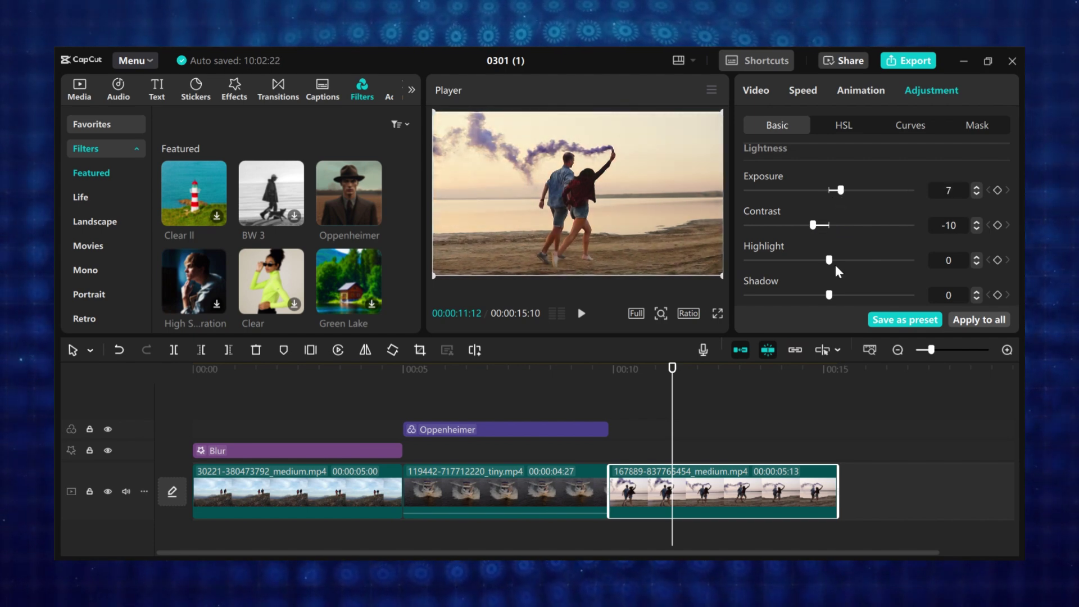
{"action": "mouse_move", "coordinate": [834, 263]}
{"action": "left_mouse_down"}
{"action": "mouse_move", "coordinate": [820, 263]}
{"action": "mouse_move", "coordinate": [834, 265]}
{"action": "left_mouse_up"}
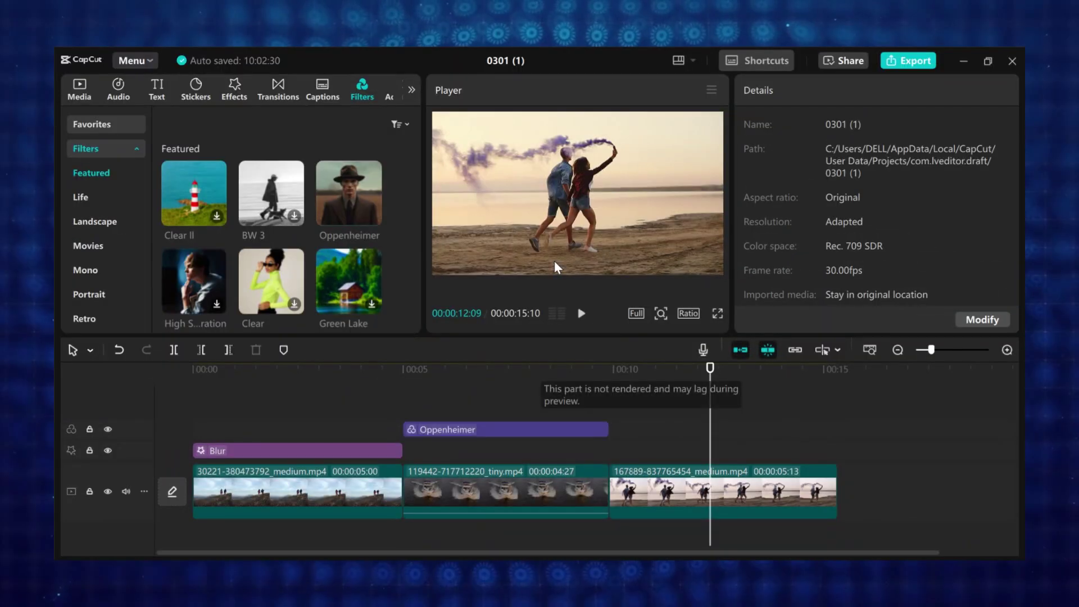
Drag a Custom adjustment layer onto the timeline above the third clip
{"action": "left_click", "coordinate": [407, 94]}
{"action": "left_click", "coordinate": [376, 91]}
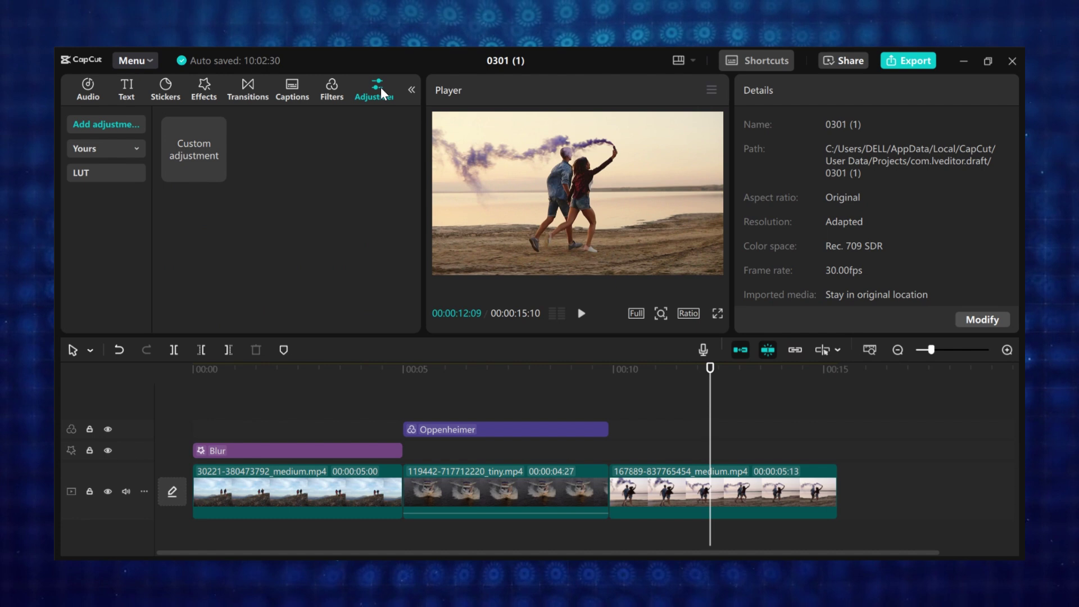
{"action": "left_click_drag", "start_coordinate": [191, 149], "coordinate": [709, 454]}
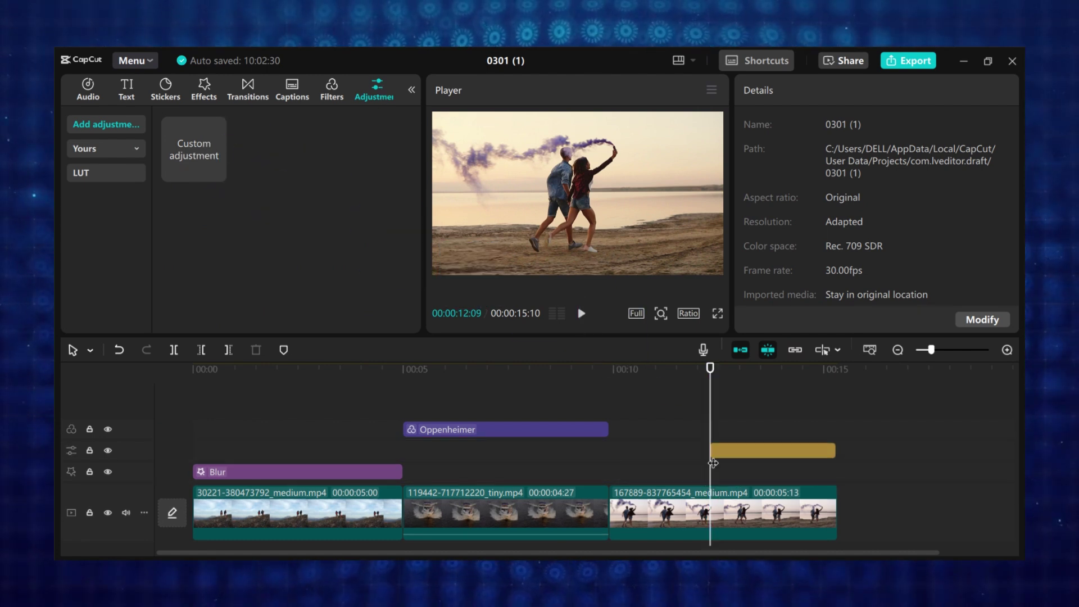
Set the layer to Tint 16, Saturation 12, Exposure 10, Contrast -8 and trim its end
{"action": "left_click", "coordinate": [761, 451]}
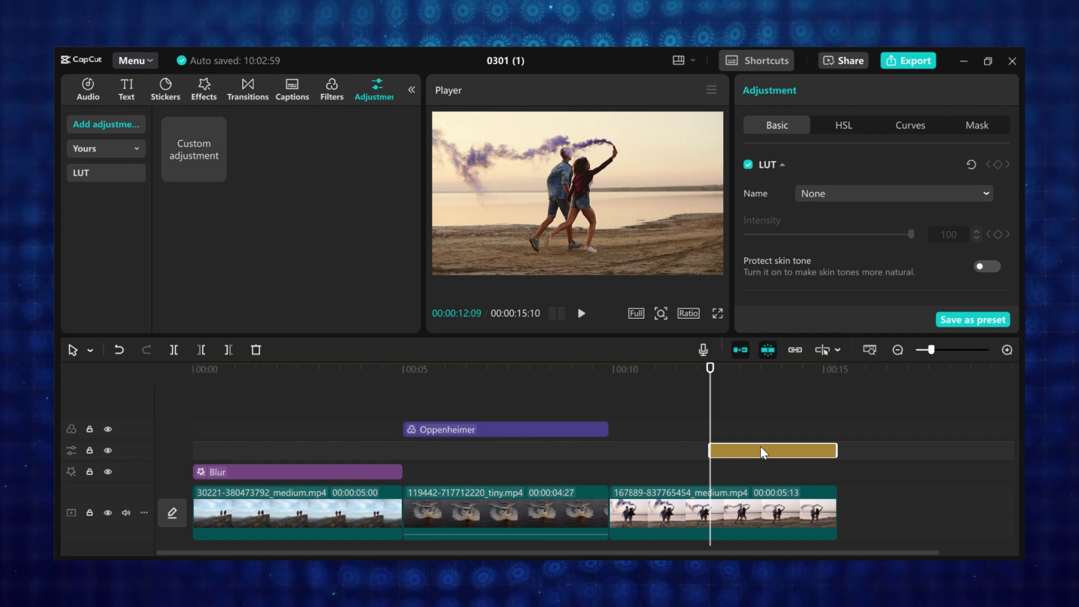
{"action": "scroll", "coordinate": [865, 225], "scroll_direction": "down", "scroll_amount": 3}
{"action": "left_click_drag", "start_coordinate": [841, 236], "coordinate": [864, 270]}
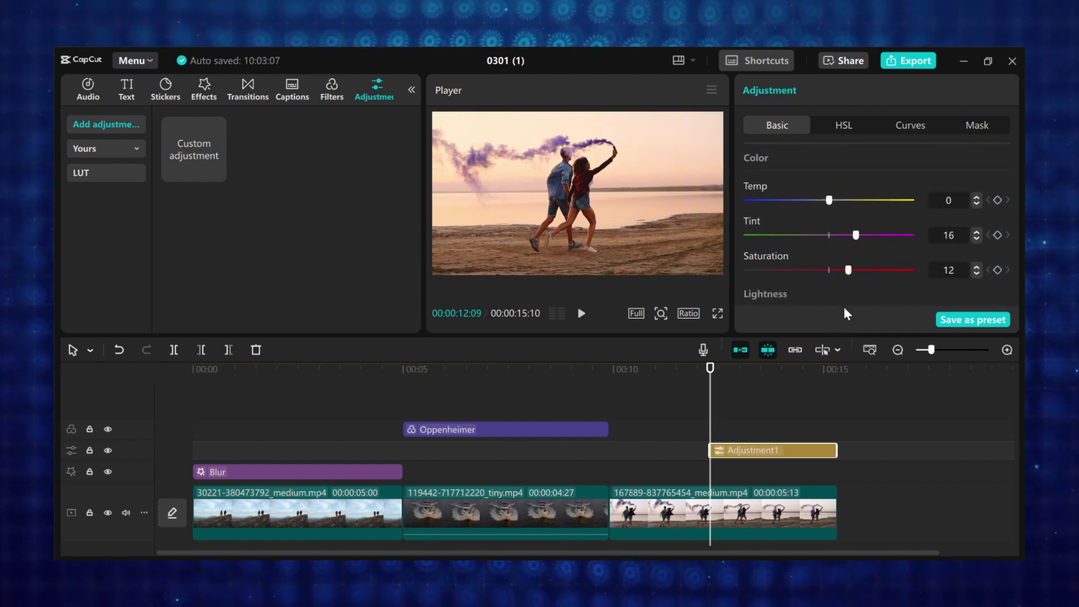
{"action": "scroll", "coordinate": [846, 292], "scroll_direction": "down", "scroll_amount": 4}
{"action": "left_click_drag", "start_coordinate": [828, 234], "coordinate": [816, 269]}
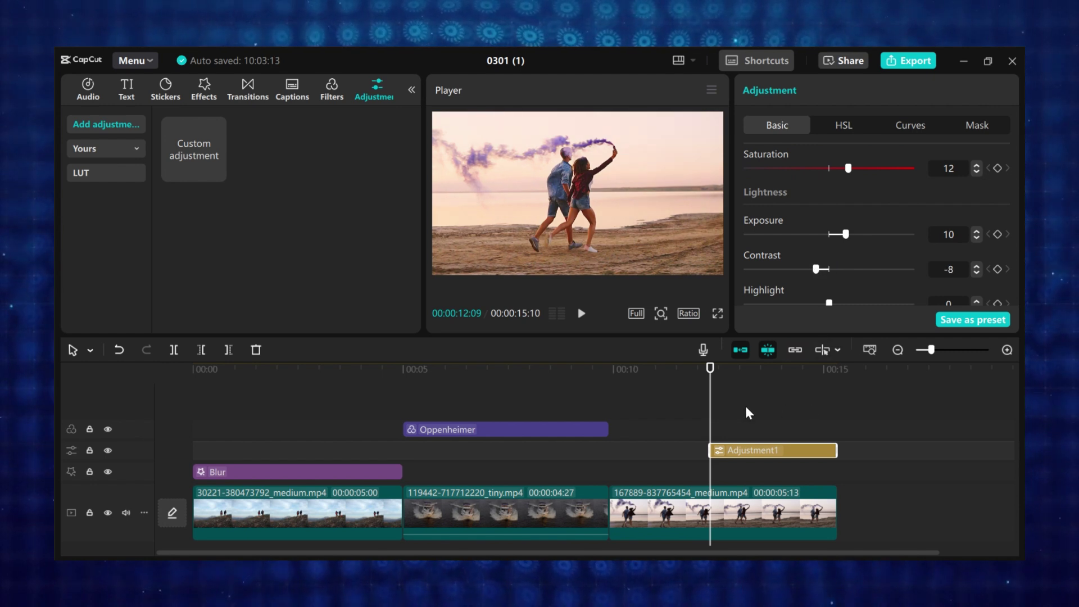
{"action": "mouse_move", "coordinate": [837, 450]}
{"action": "left_mouse_down"}
{"action": "mouse_move", "coordinate": [756, 444]}
{"action": "mouse_move", "coordinate": [835, 444]}
{"action": "left_mouse_up"}
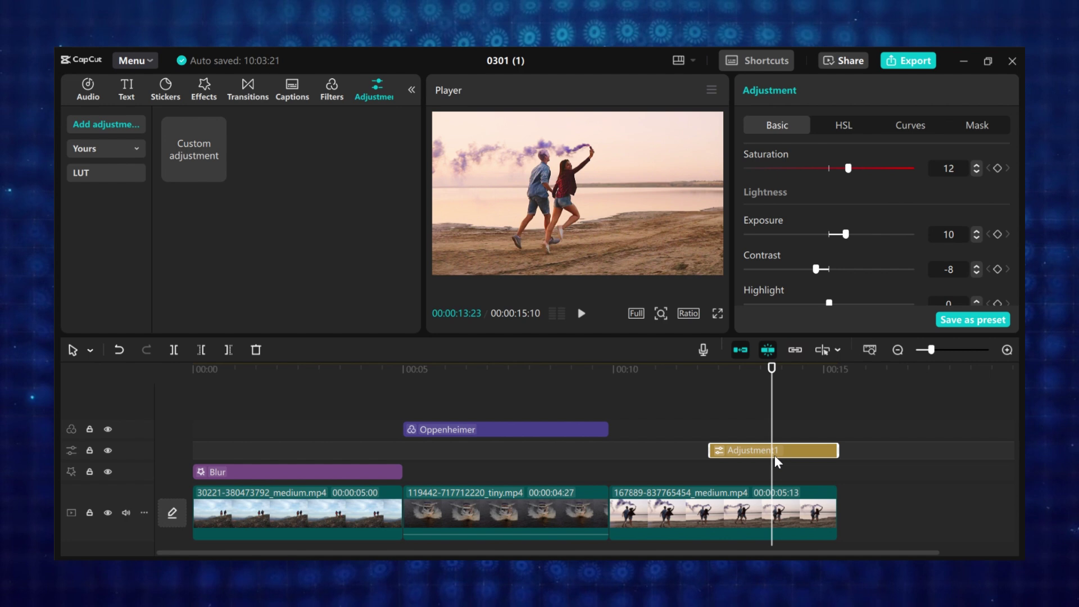
Delete the Adjustment1 layer and return the playhead to the first clip
{"action": "key", "text": "Delete"}
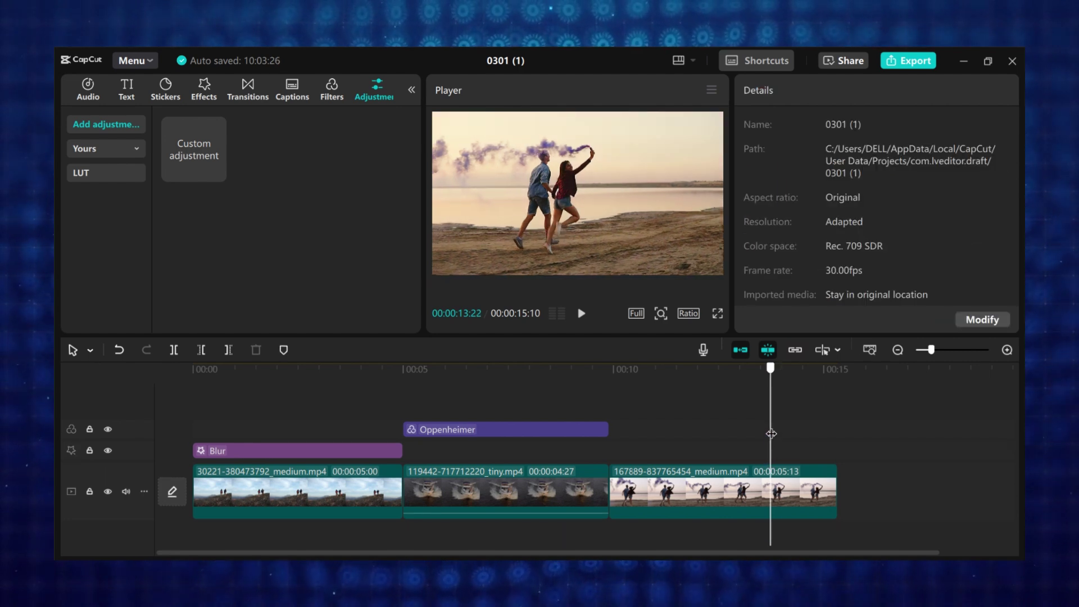
{"action": "left_click_drag", "start_coordinate": [771, 439], "coordinate": [387, 462]}
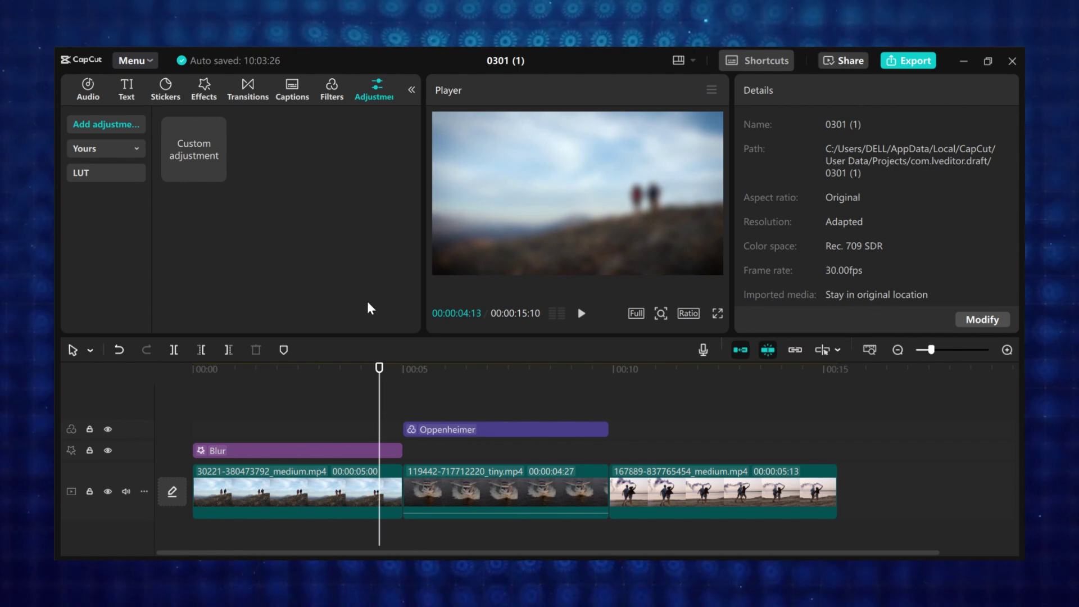
{"action": "left_click", "coordinate": [87, 92]}
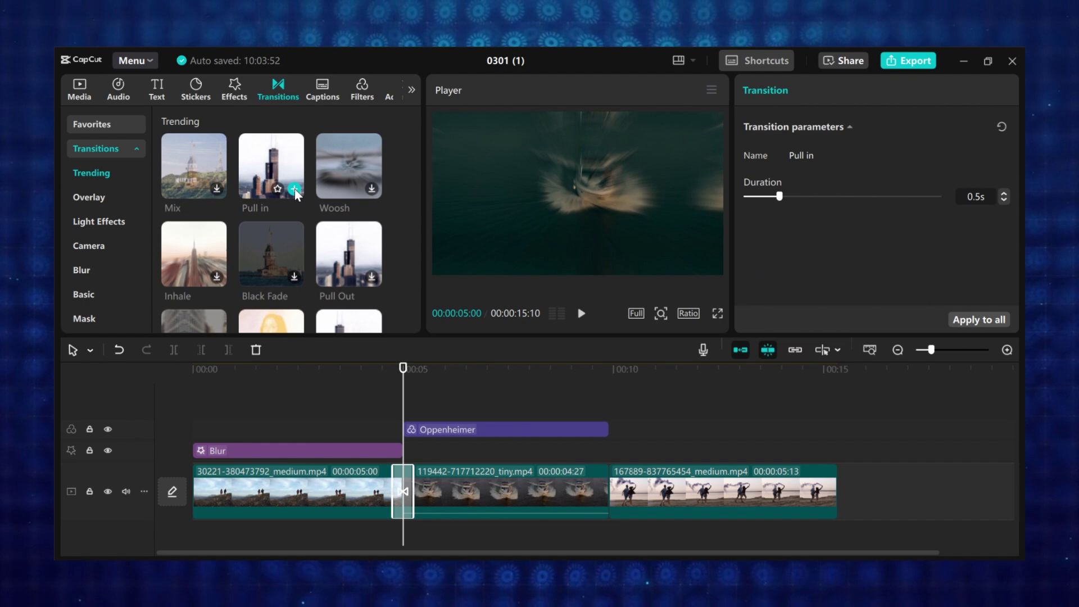
Place a lengthened Woosh transition between the second and third clips, allowing duplicate frames
{"action": "left_click", "coordinate": [372, 190]}
{"action": "left_click_drag", "start_coordinate": [351, 160], "coordinate": [604, 483]}
{"action": "left_click", "coordinate": [629, 356]}
{"action": "left_click_drag", "start_coordinate": [779, 196], "coordinate": [814, 204]}
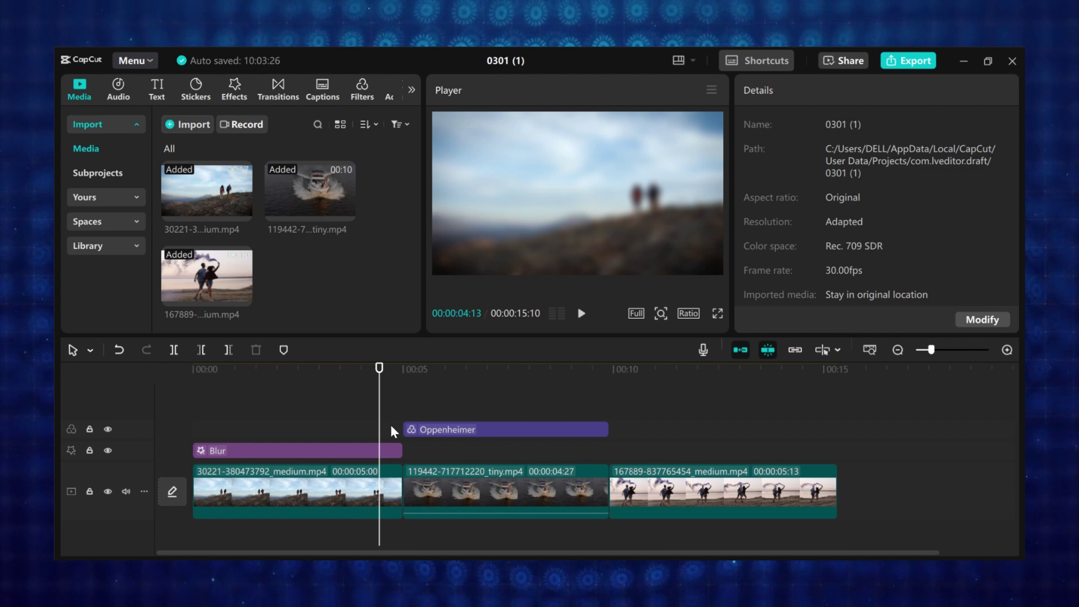
{"action": "left_click_drag", "start_coordinate": [380, 406], "coordinate": [403, 406]}
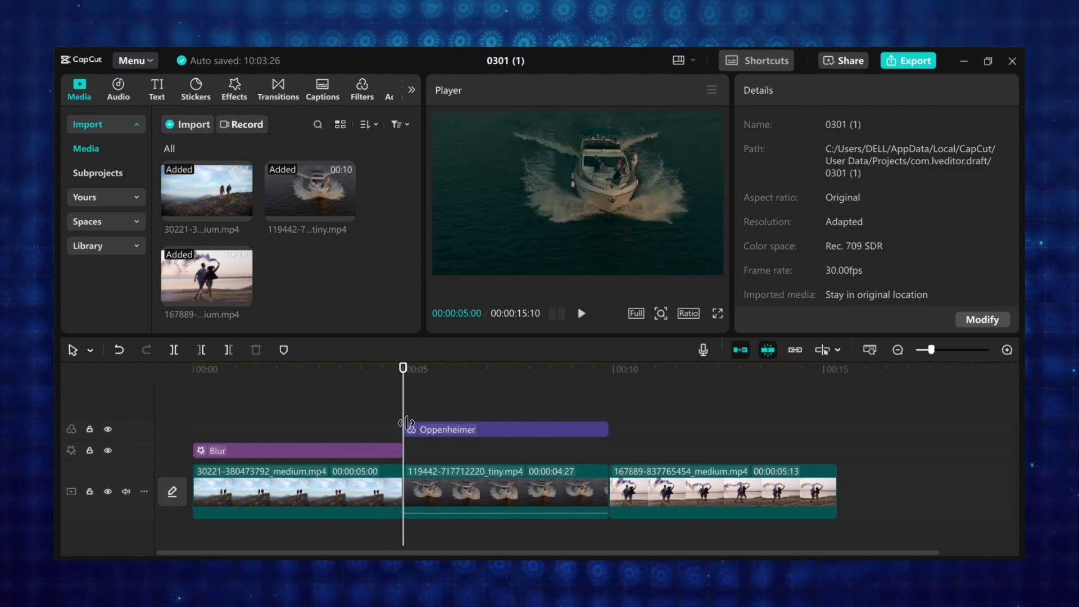
Add the Pull in transition between the first and second clips
{"action": "left_click", "coordinate": [272, 96]}
{"action": "left_click", "coordinate": [295, 188]}
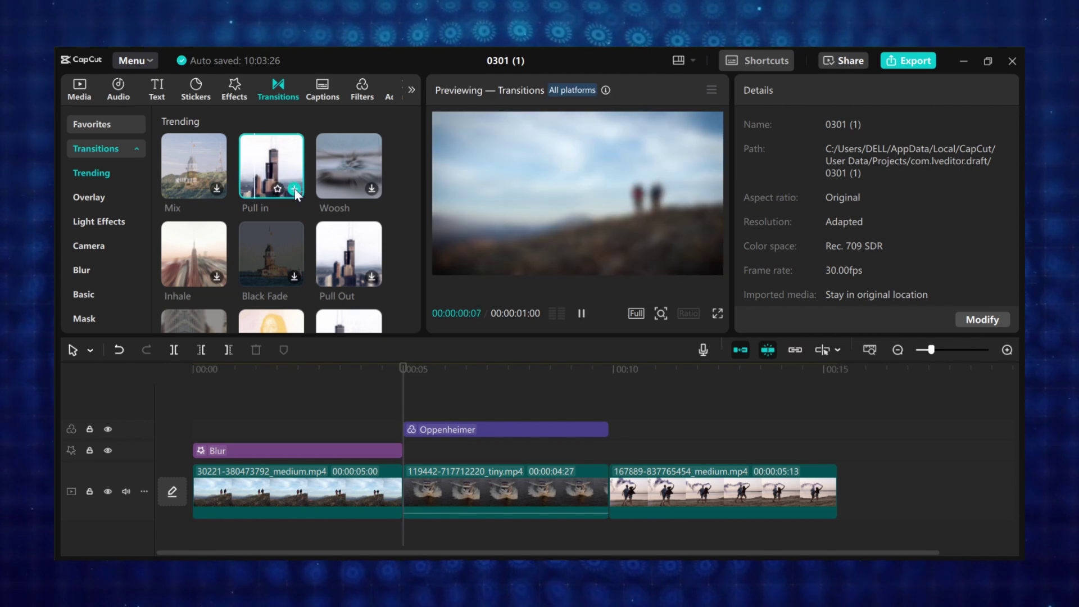
{"action": "left_click", "coordinate": [295, 190]}
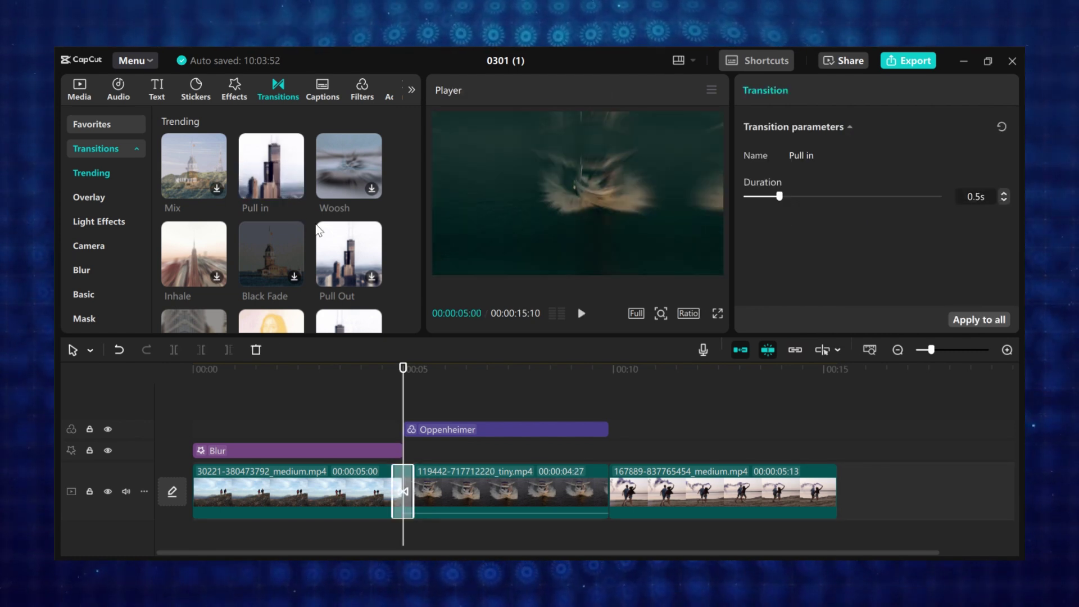
Drop Woosh on the clip two/three cut, allowing duplicate frames, with a 0.8s duration
{"action": "left_click", "coordinate": [372, 190]}
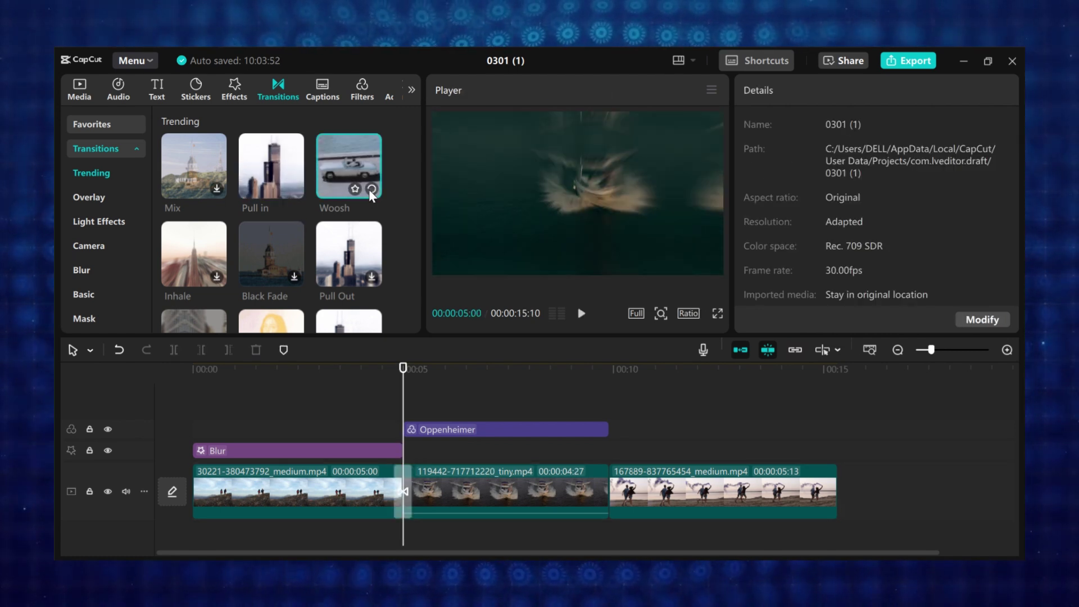
{"action": "left_click_drag", "start_coordinate": [351, 163], "coordinate": [587, 458]}
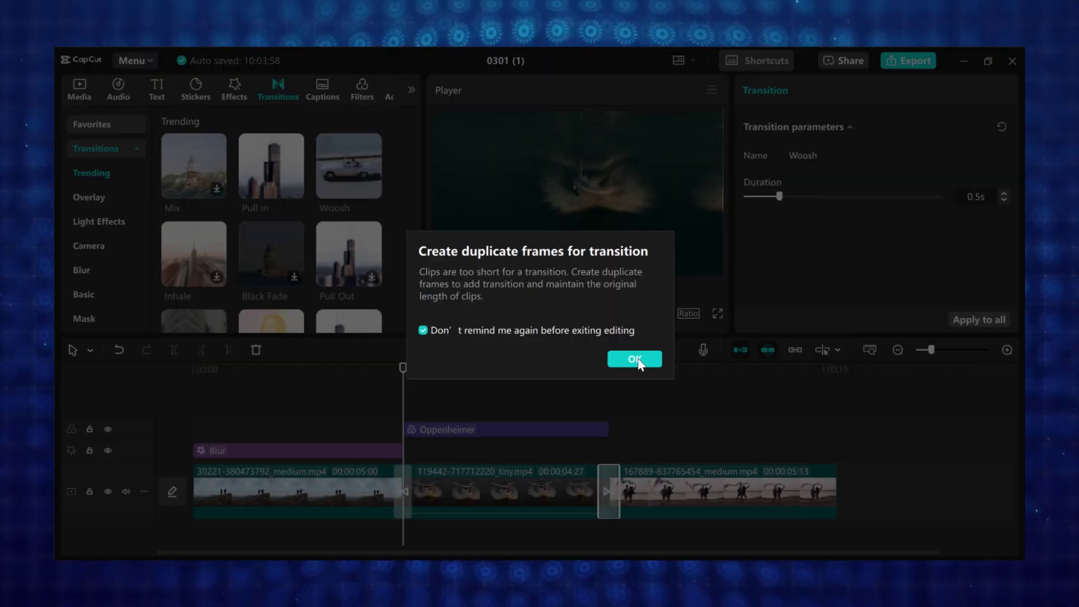
{"action": "left_click", "coordinate": [635, 359]}
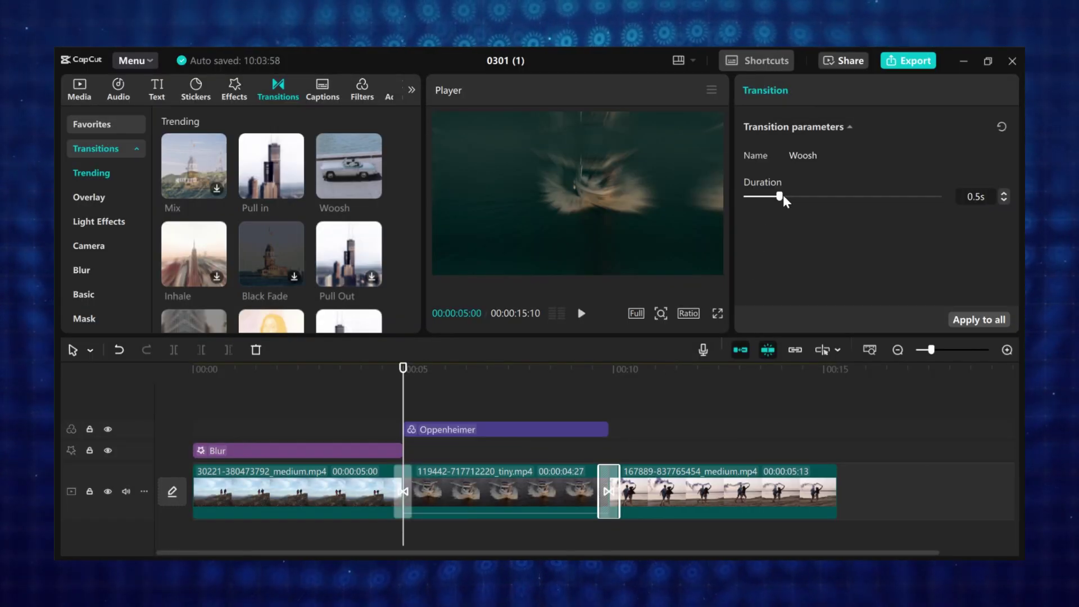
{"action": "left_click_drag", "start_coordinate": [803, 199], "coordinate": [861, 199]}
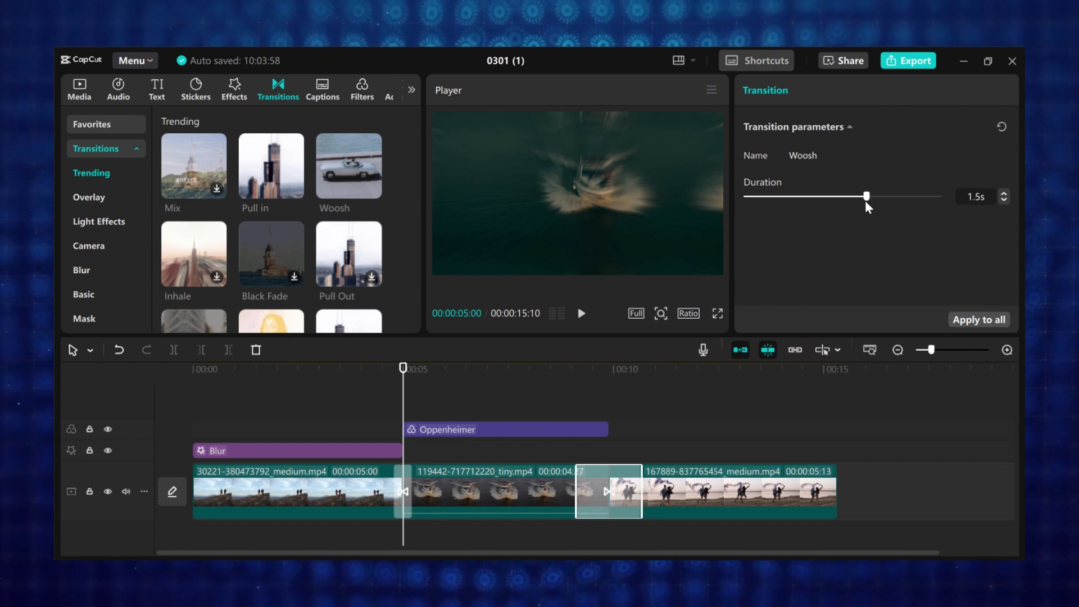